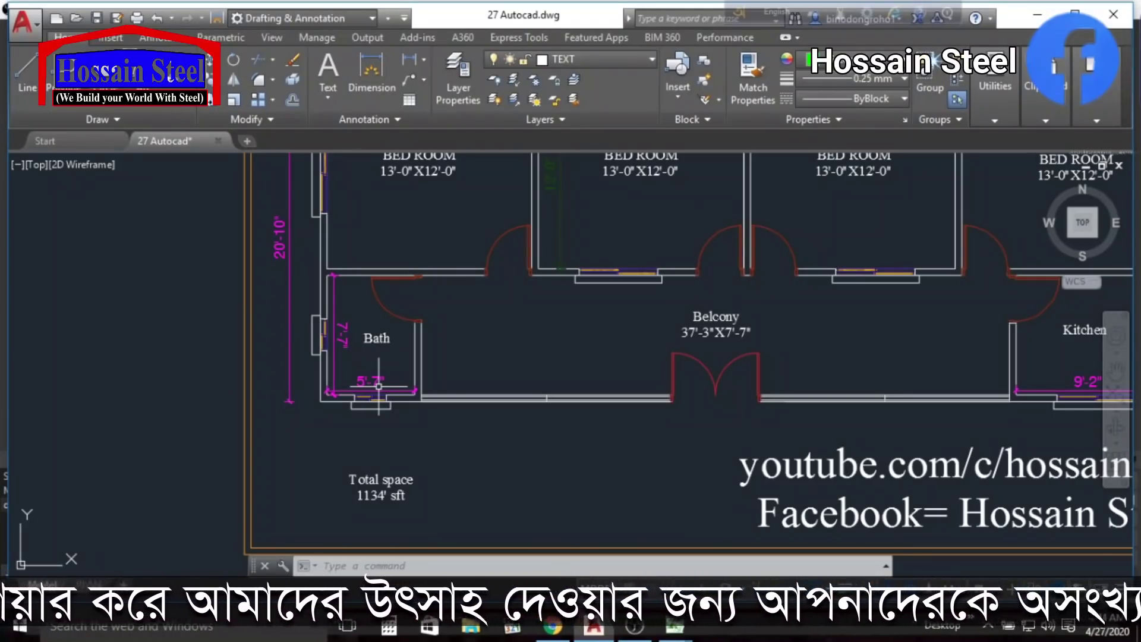
- Examine the four-bedroom floor plan, including the bath, balcony and kitchen, both up close and as a whole
scroll(379, 386, "down", 2)
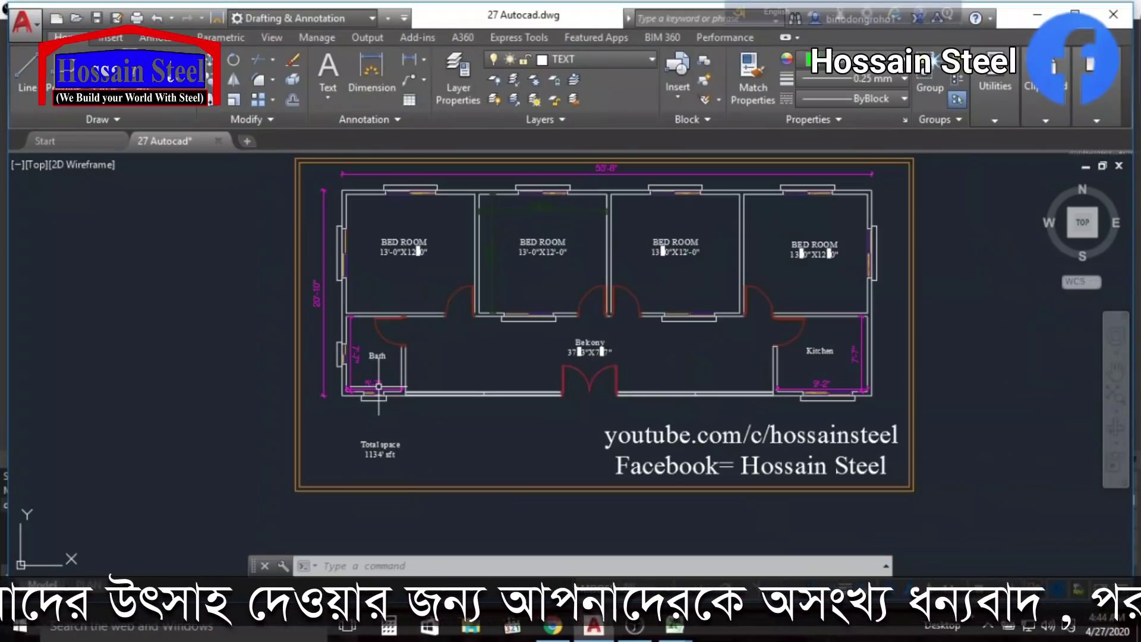
scroll(405, 380, "up", 2)
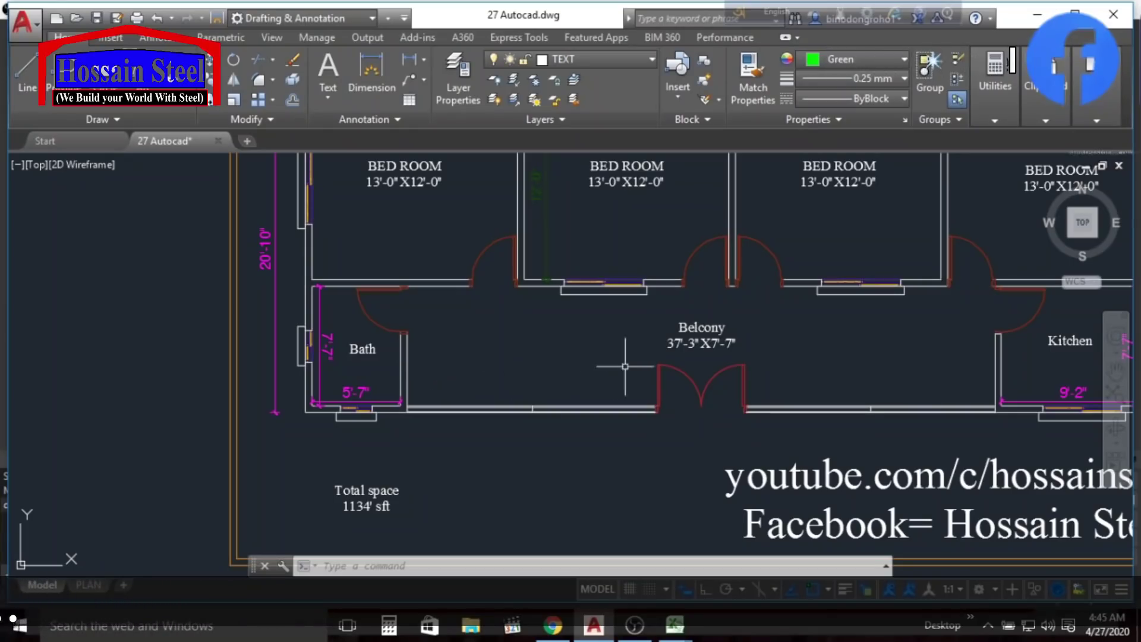
scroll(621, 384, "down", 2)
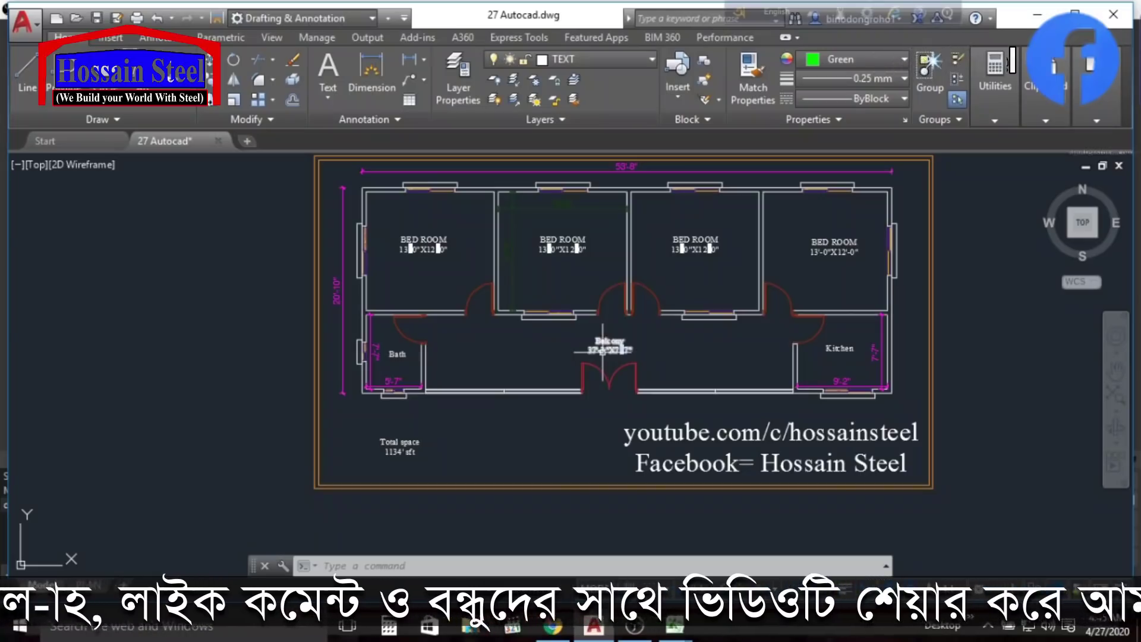
scroll(599, 363, "down", 2)
scroll(609, 234, "up", 2)
scroll(609, 234, "down", 2)
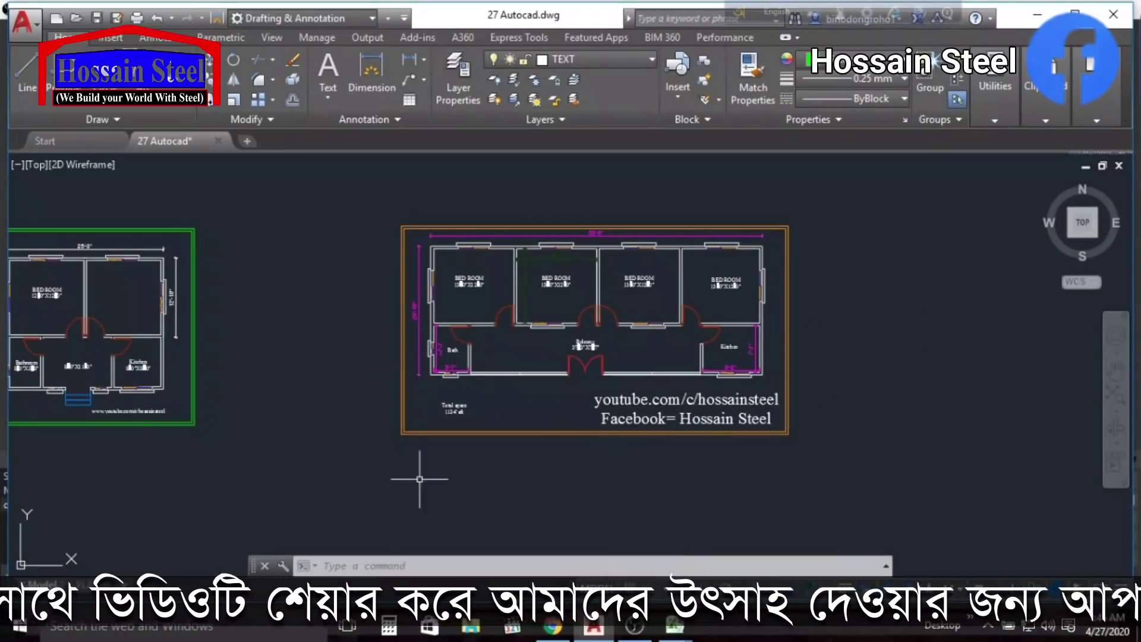
- Switch to the "Villege 4 bedroom House Estimat" workbook in Excel and show the start of the estimate table
mouse_move(676, 627)
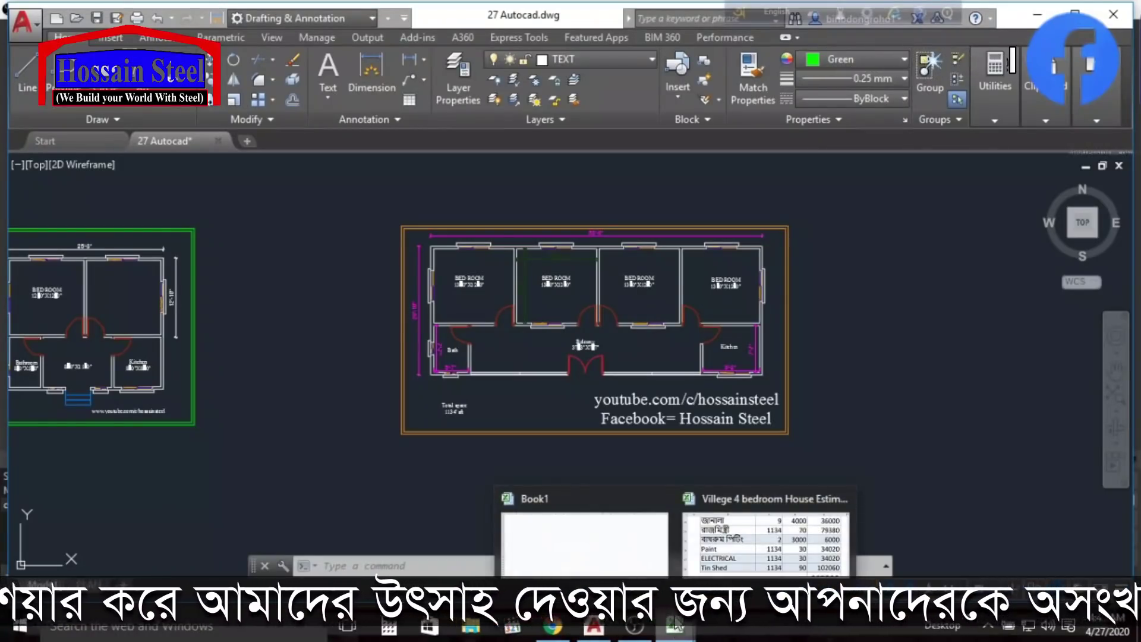
left_click(767, 538)
scroll(431, 344, "up", 4)
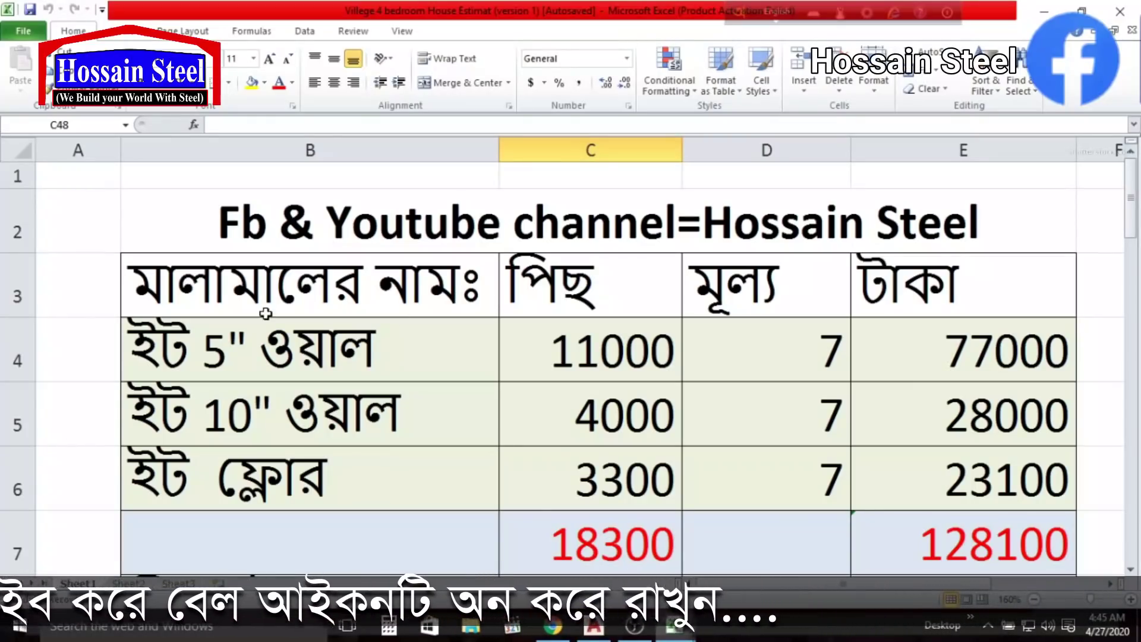
- Review the brick quantities for the 5" wall, 10" wall and floor, and their sum in C7
left_click(238, 353)
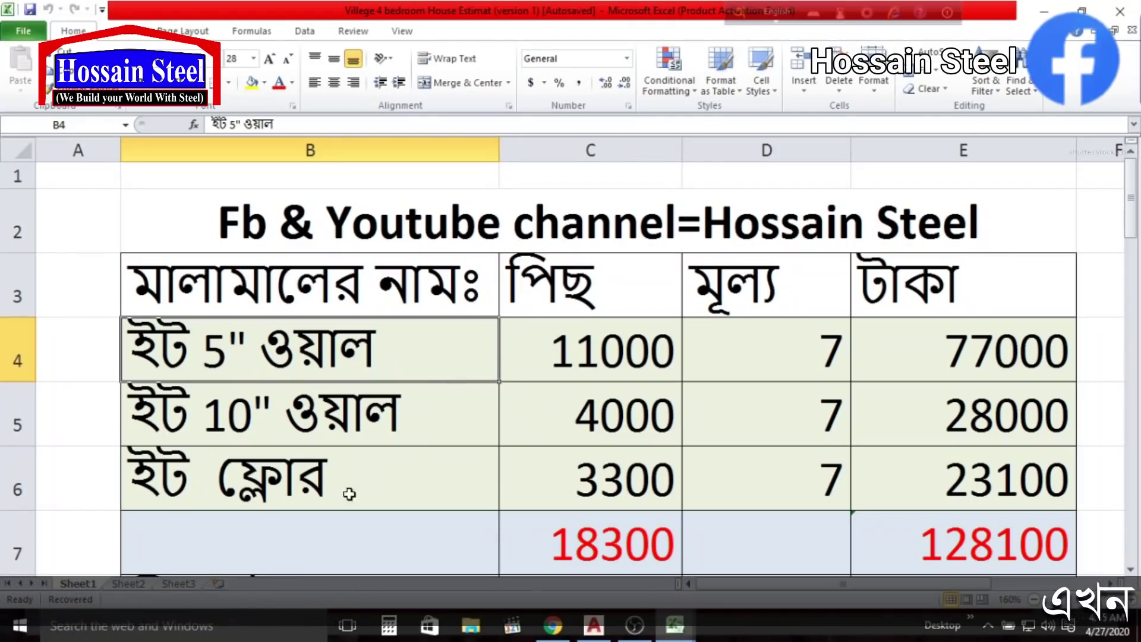
left_click(618, 497)
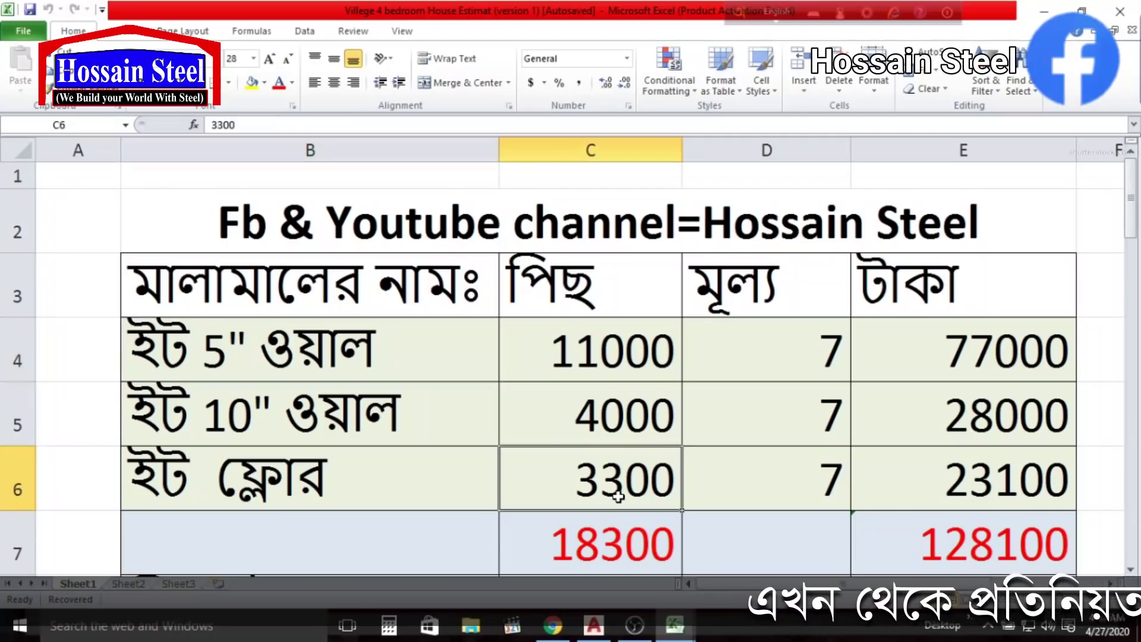
scroll(598, 460, "down", 1)
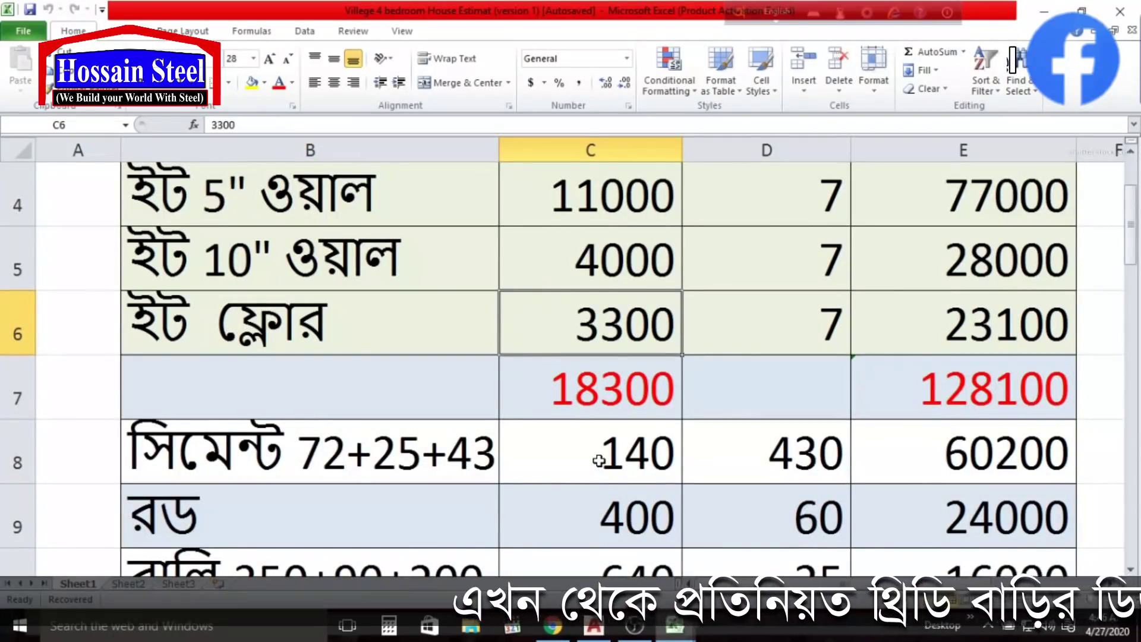
scroll(609, 373, "up", 1)
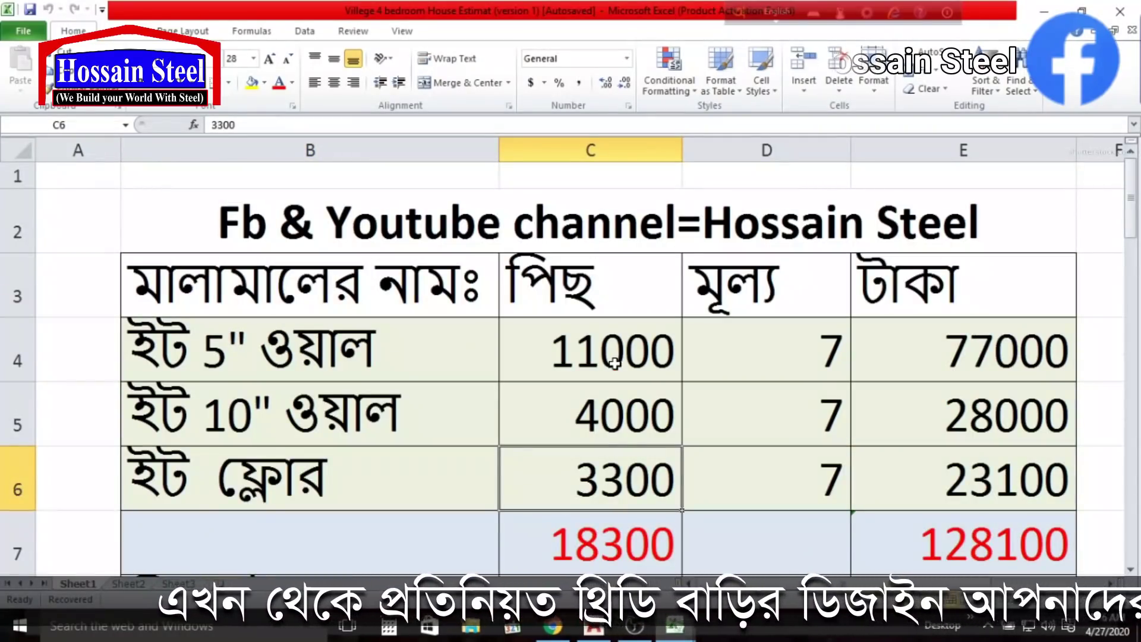
scroll(609, 372, "down", 1)
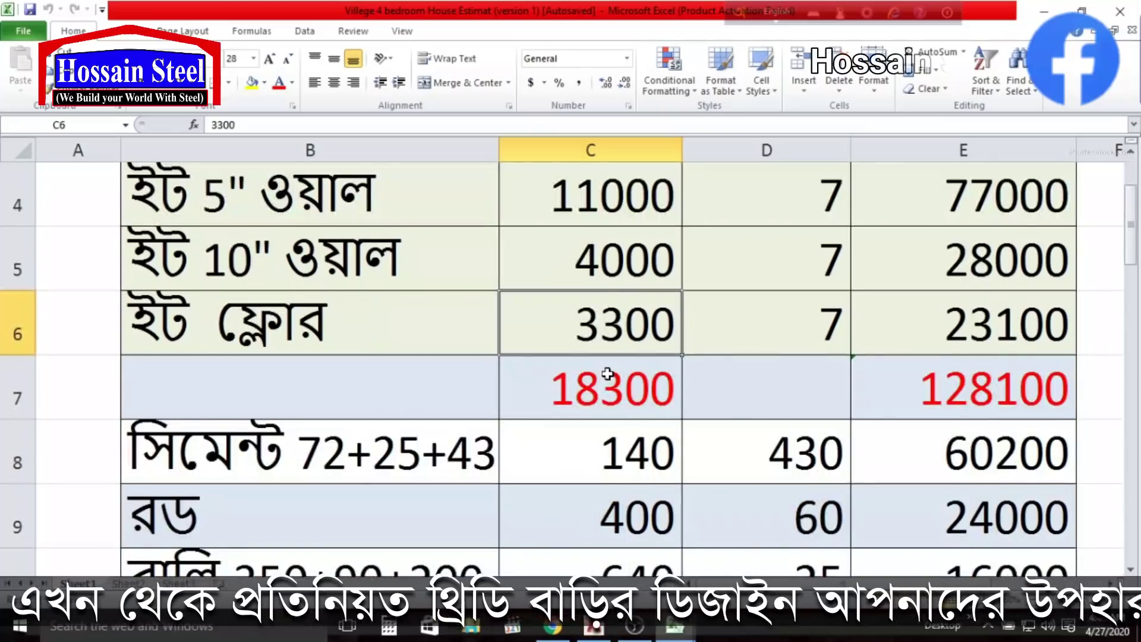
left_click(559, 393)
scroll(773, 410, "up", 1)
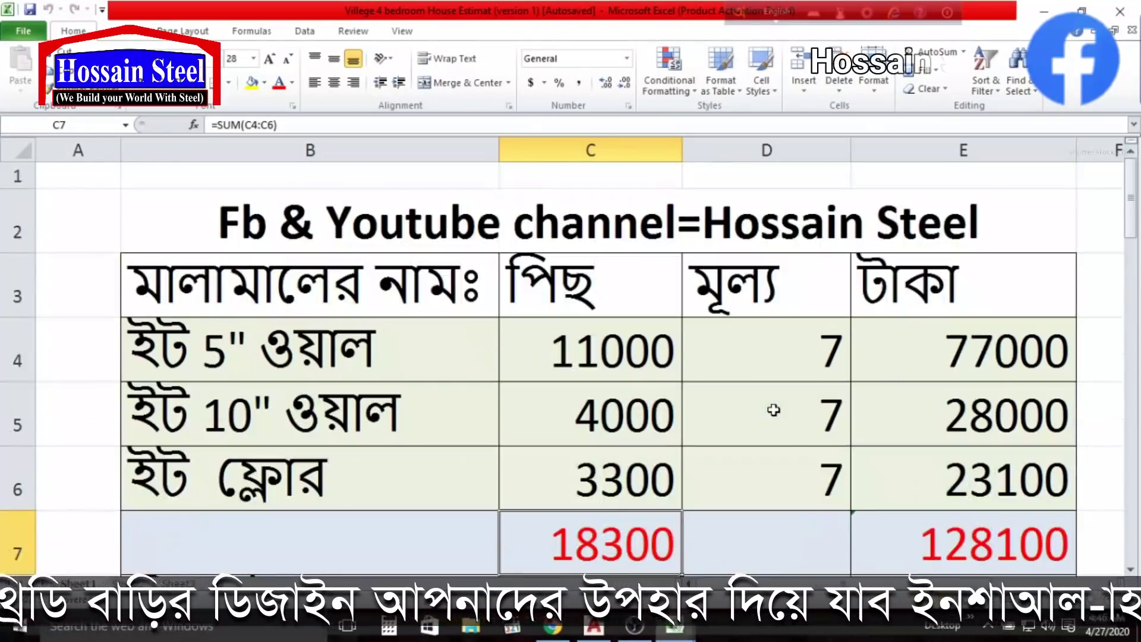
- Review the brick unit prices in D4:D6 and recheck the total brick quantity in C7
left_click_drag(824, 355, 824, 476)
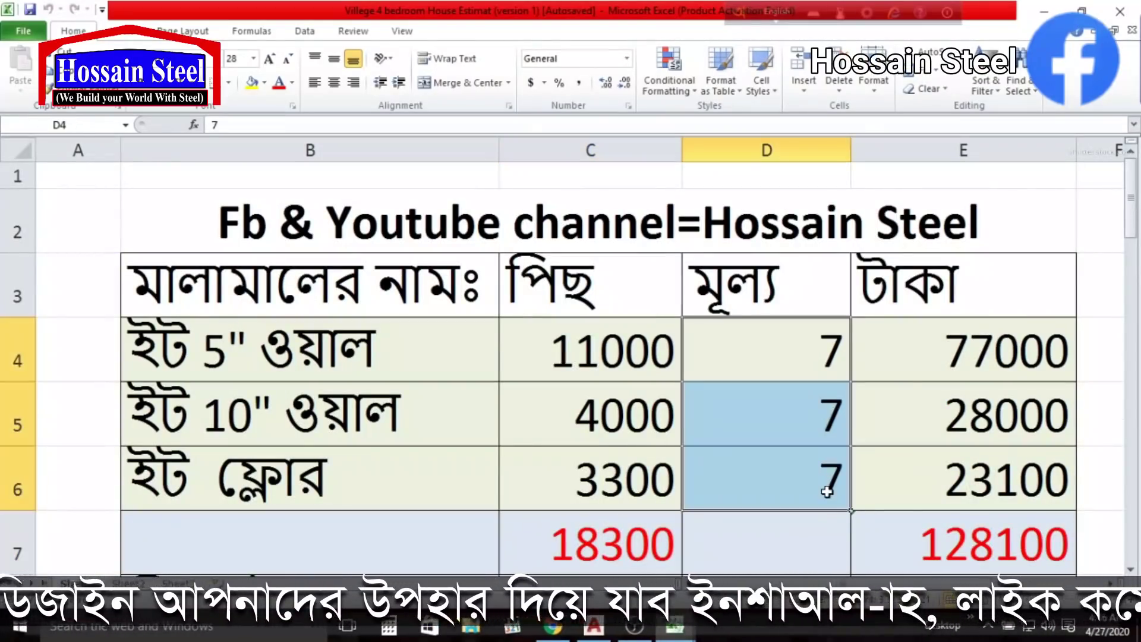
left_click(823, 360)
left_click_drag(814, 535, 789, 348)
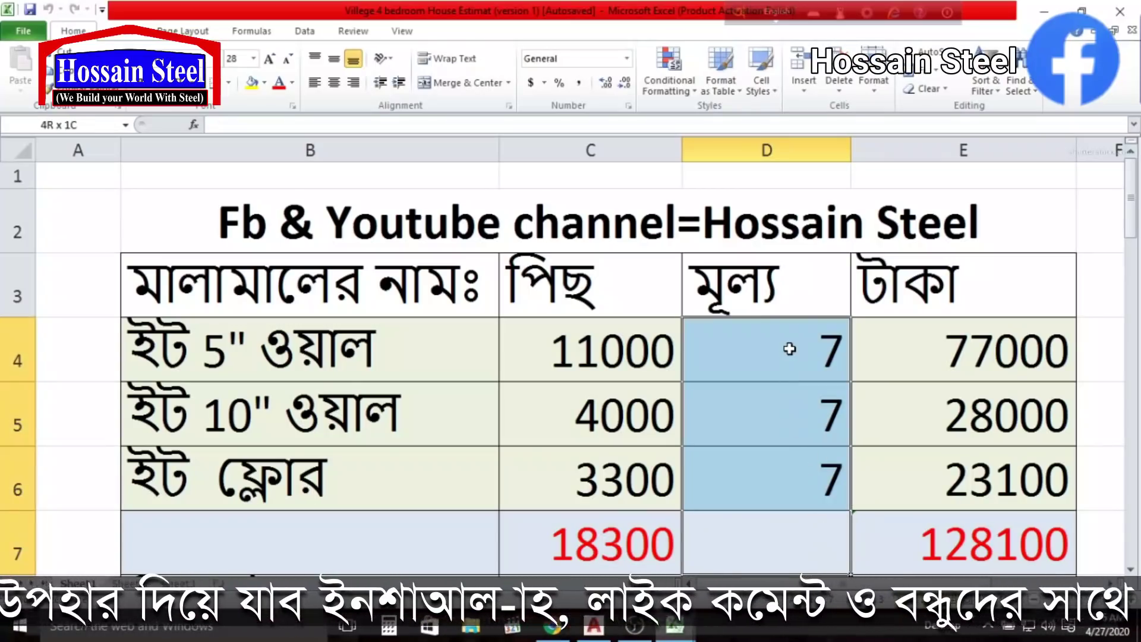
scroll(724, 350, "down", 1)
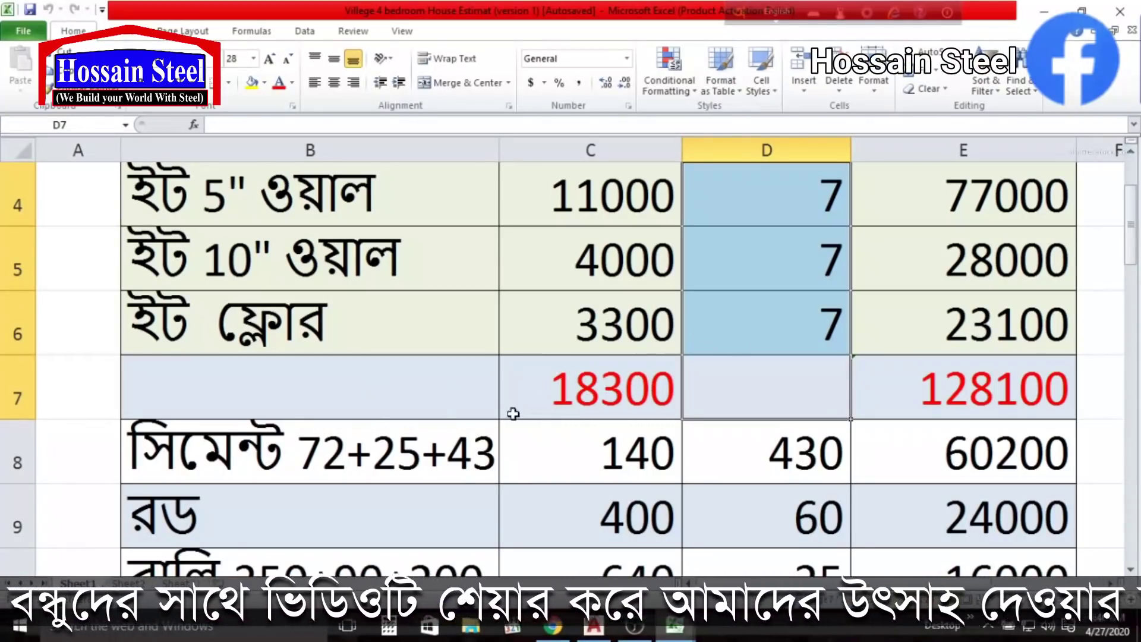
left_click(571, 392)
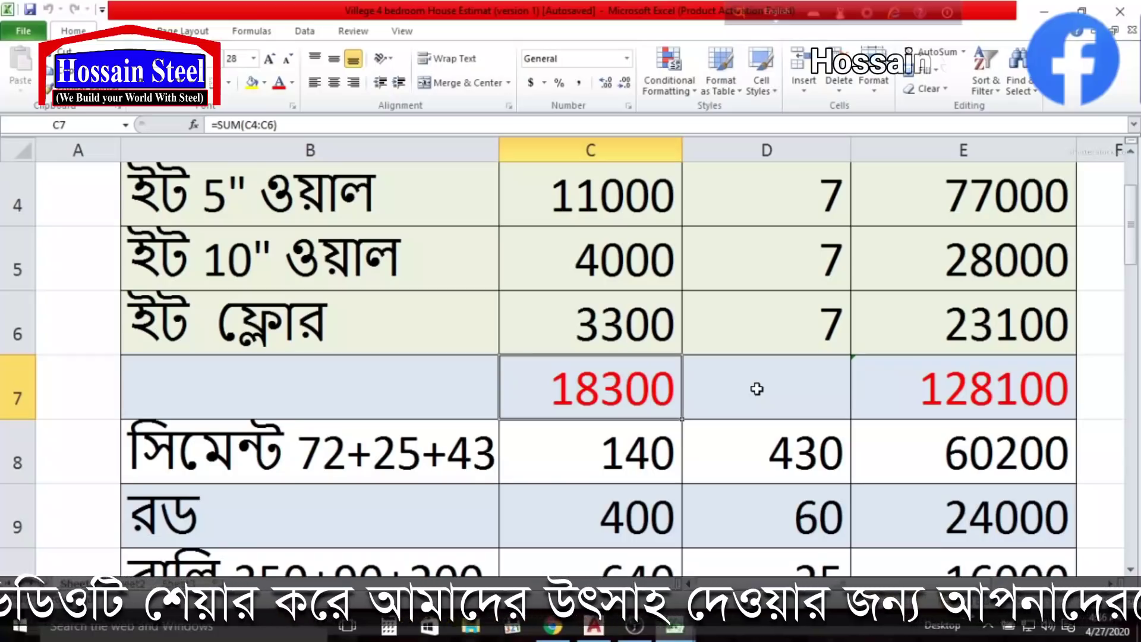
- Review the quantities of cement, rod and sand in rows 8 to 10 of the estimate
scroll(683, 392, "down", 1)
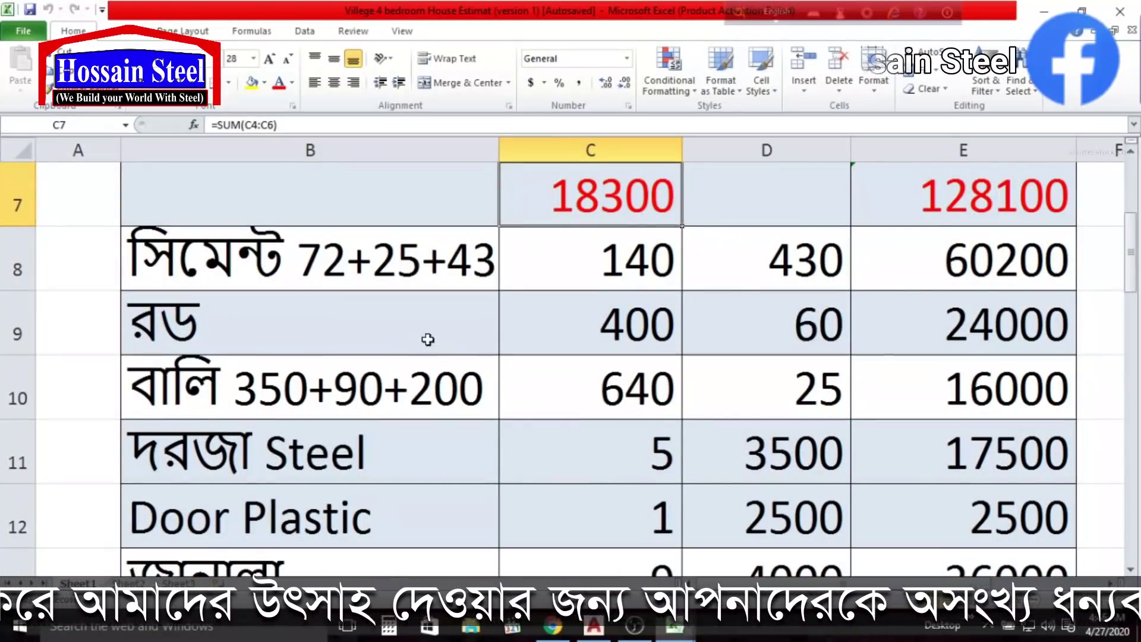
left_click(416, 284)
left_click(609, 274)
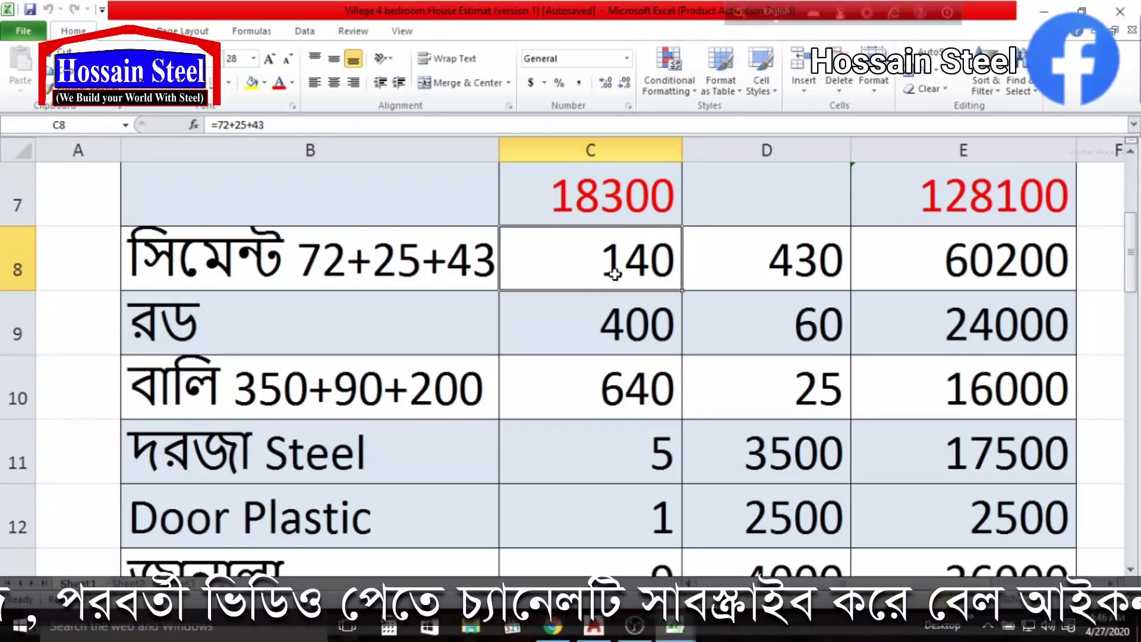
left_click(547, 348)
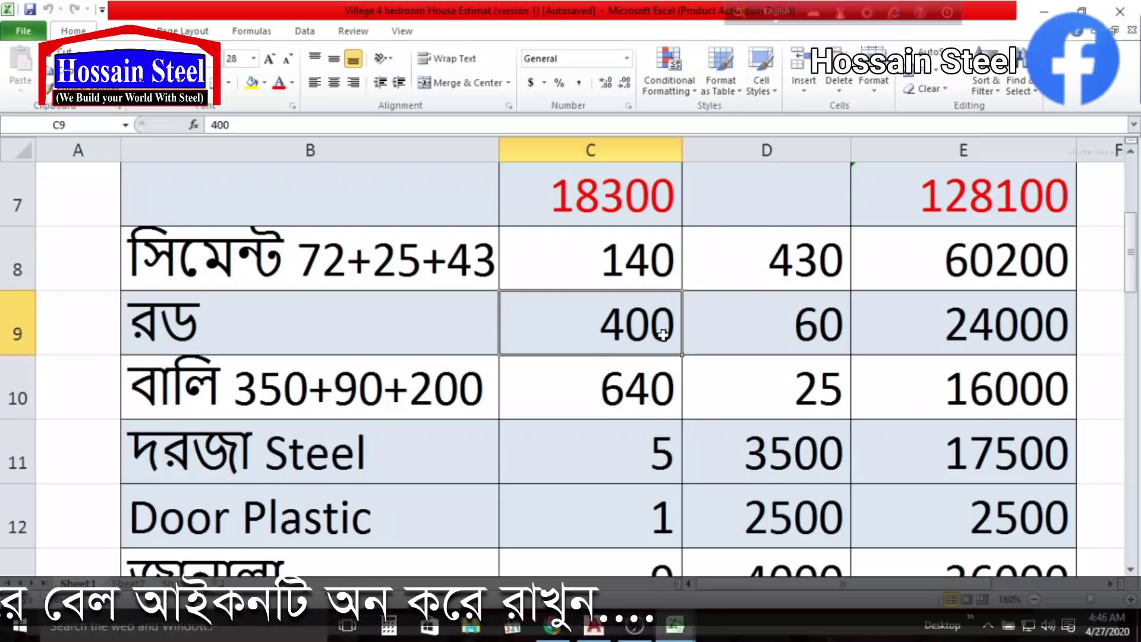
left_click(464, 383)
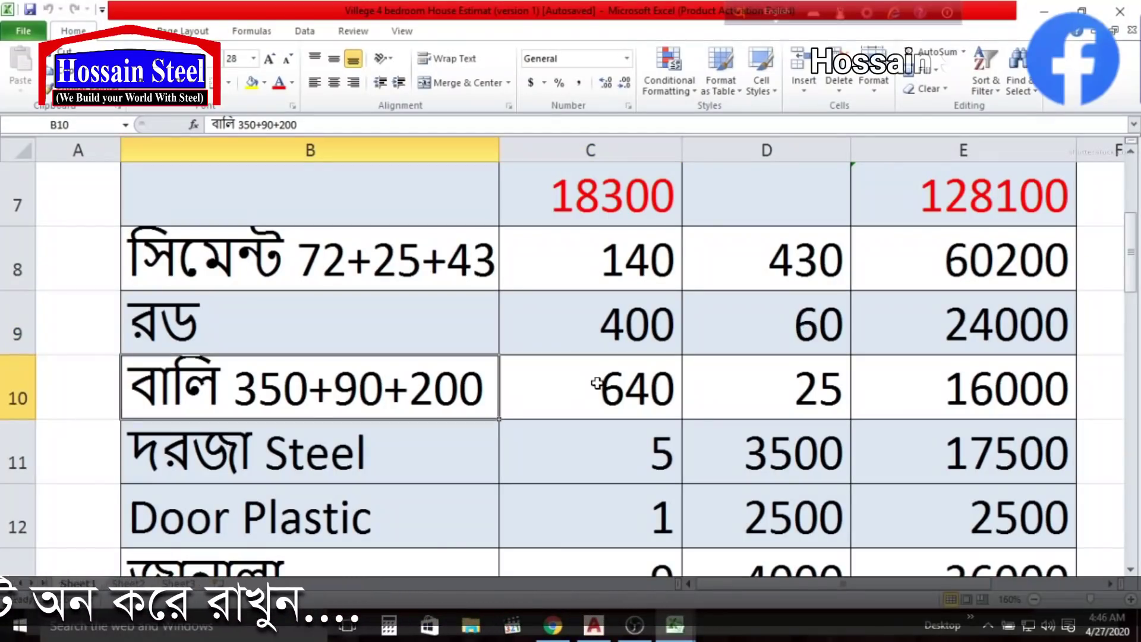
left_click(594, 383)
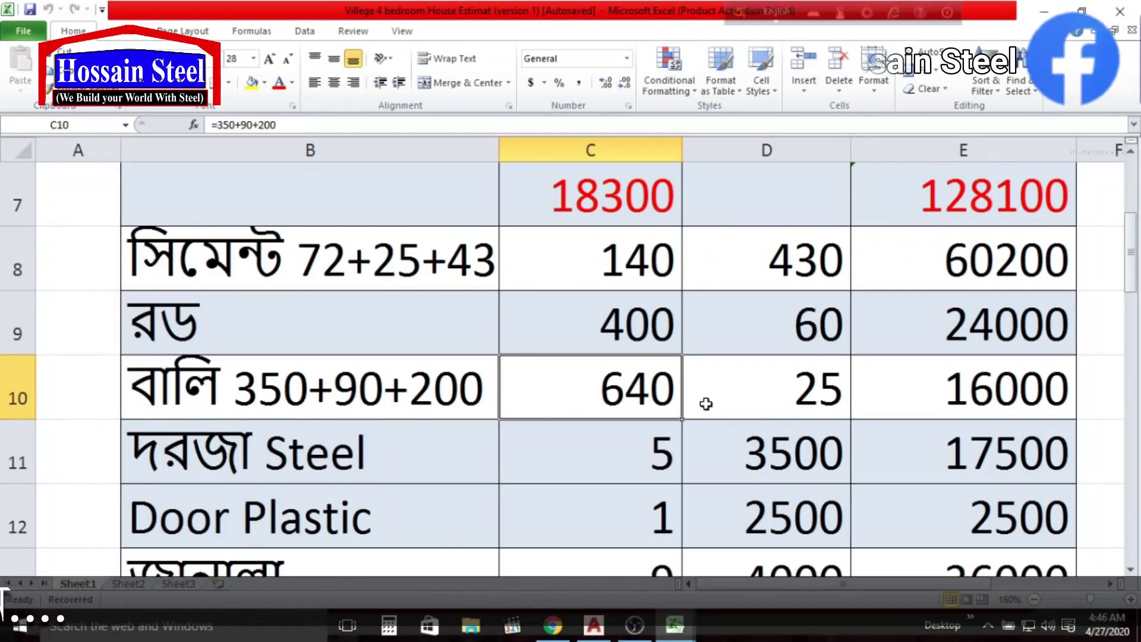
- Review the steel door row's quantity, unit price and cost in row 11
left_click(318, 457)
left_click(649, 457)
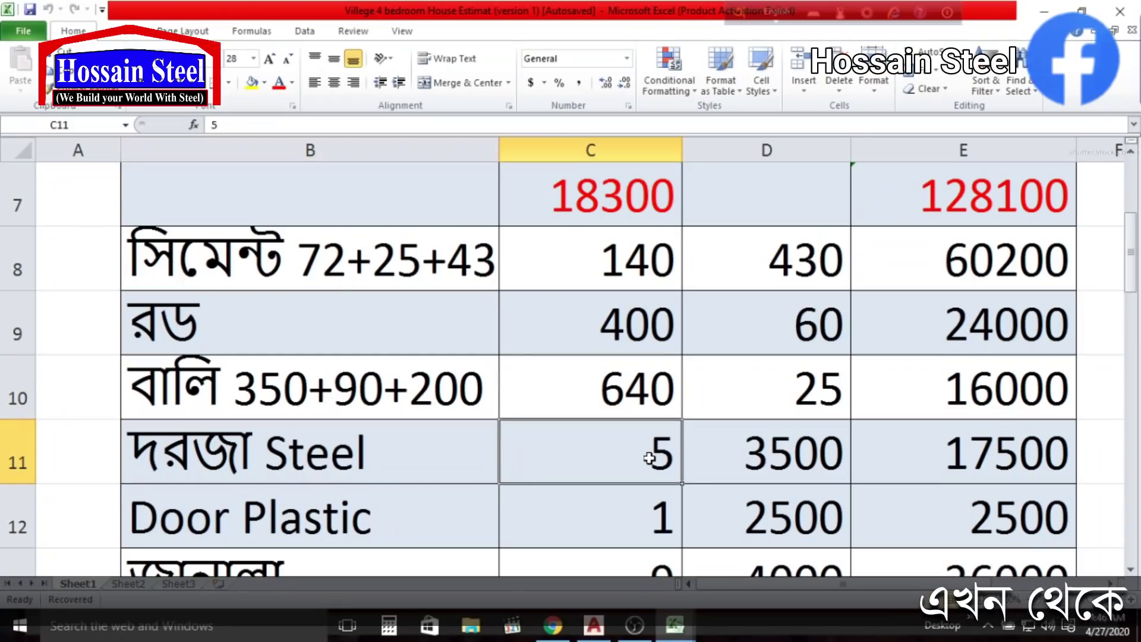
left_click(752, 463)
scroll(772, 462, "down", 1)
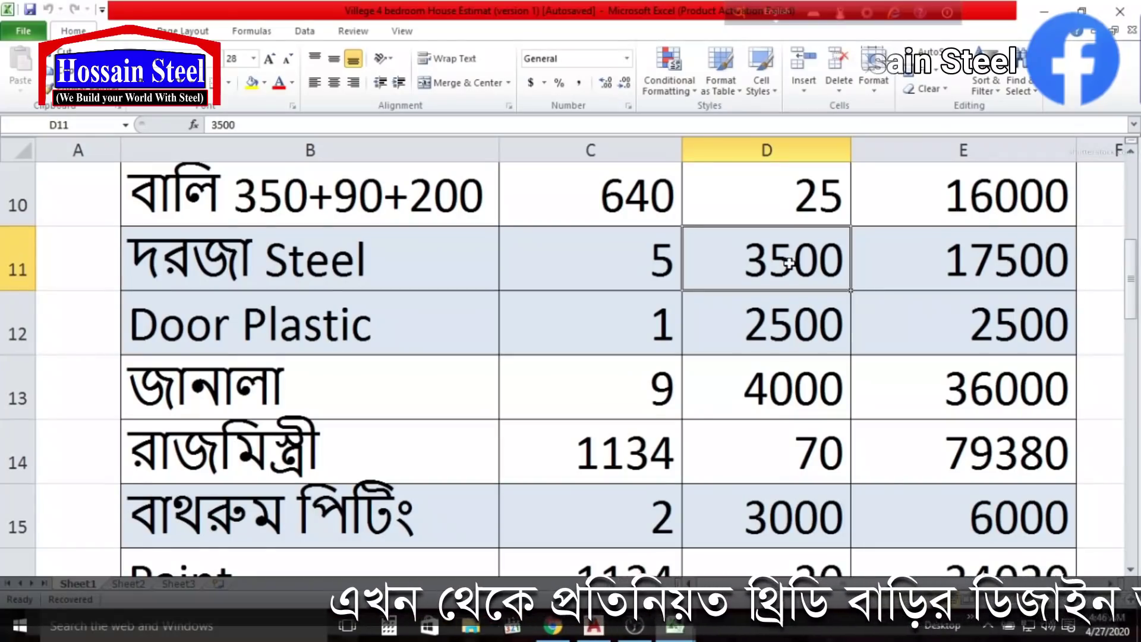
left_click(909, 256)
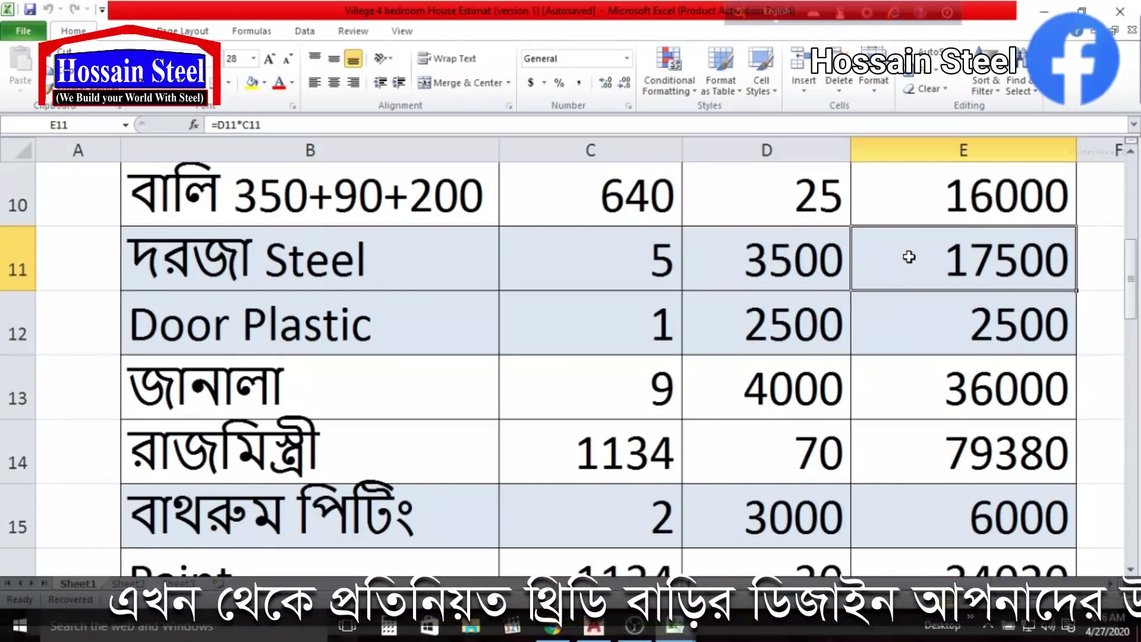
- Review the plastic door's quantity and unit price in row 12 and the window cost in row 13
left_click(254, 332)
left_click(654, 327)
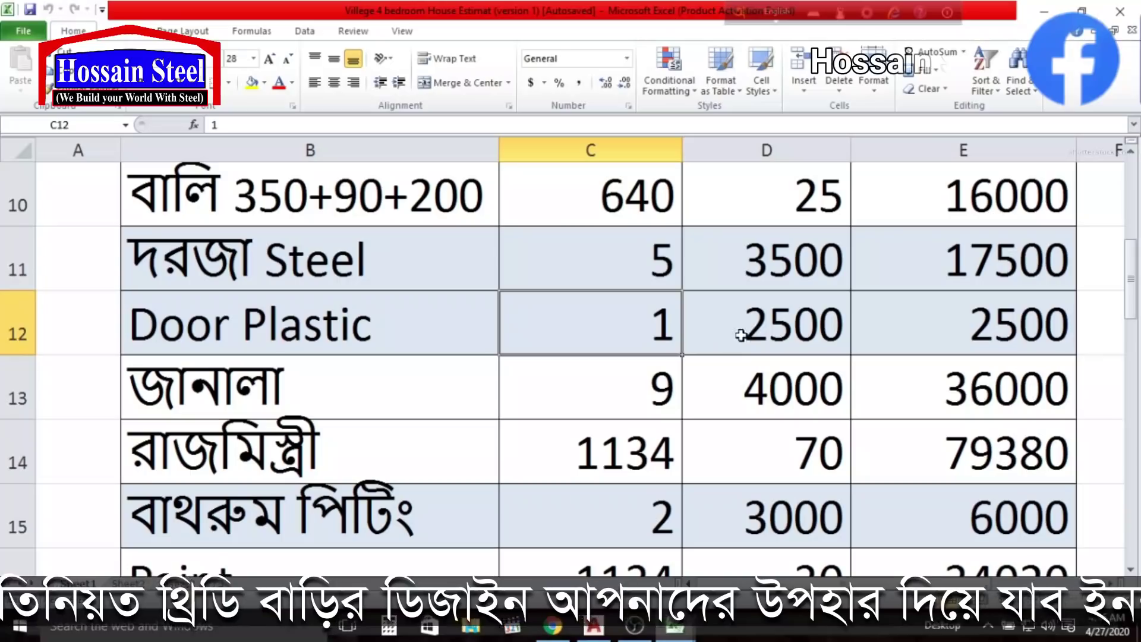
left_click(752, 332)
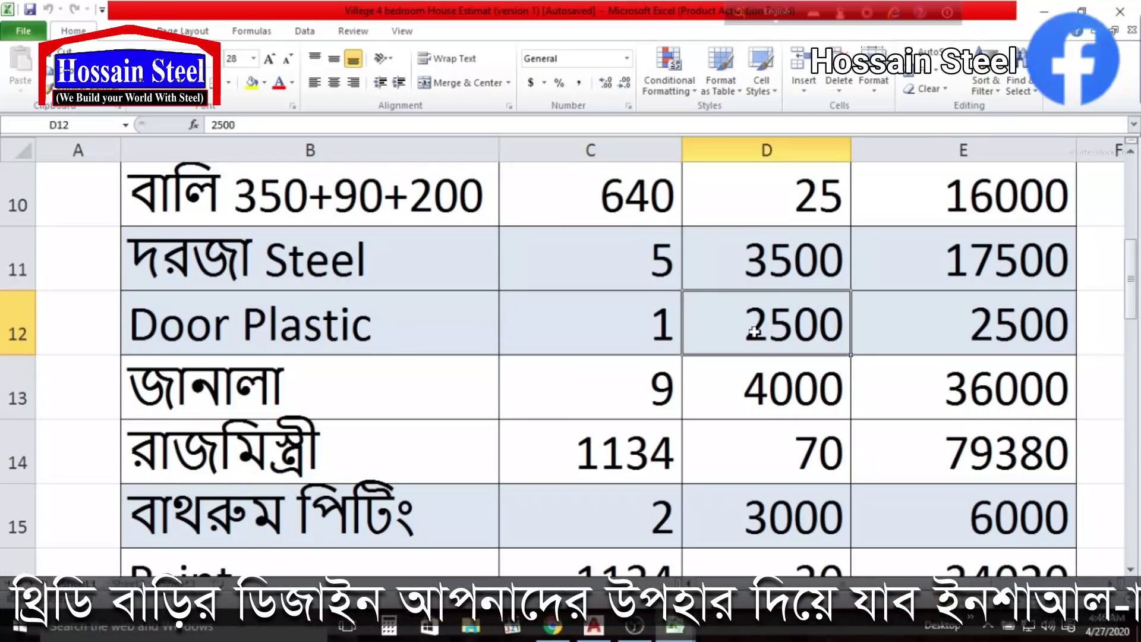
left_click(238, 395)
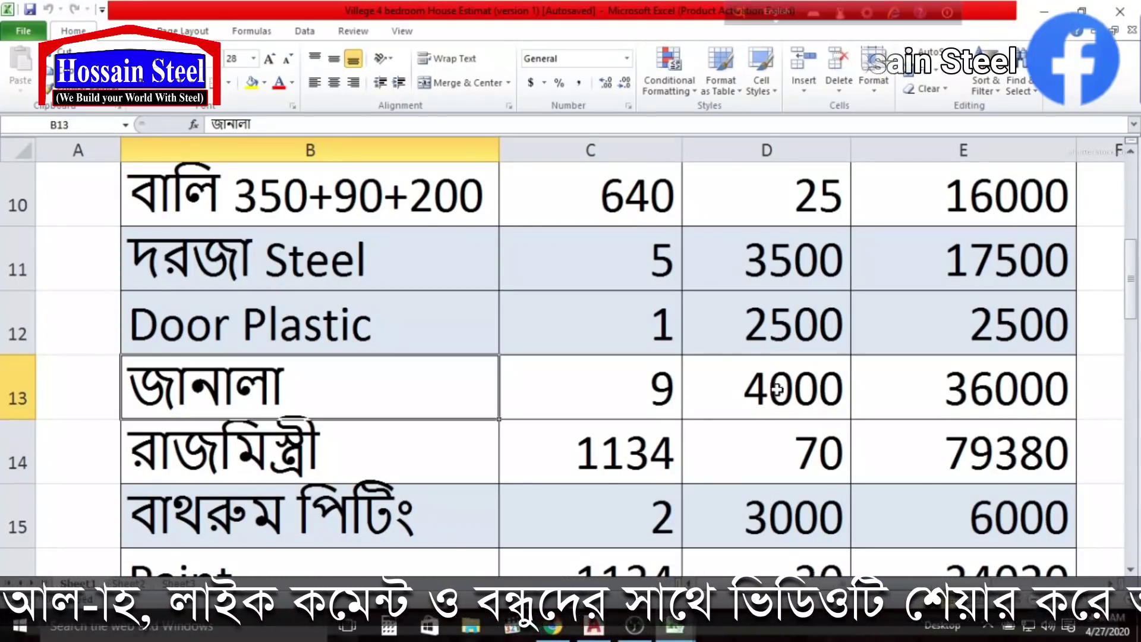
left_click(927, 389)
- Examine the mason labour entry in row 14, comparing its floor area, rate and total cost
left_click(306, 465)
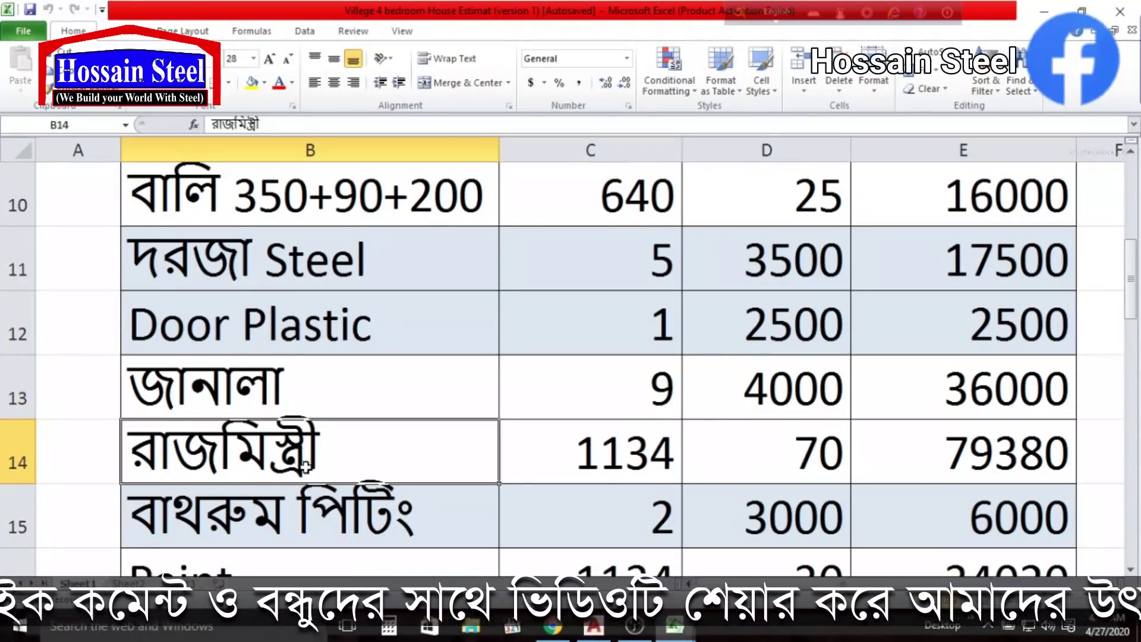
left_click(647, 466)
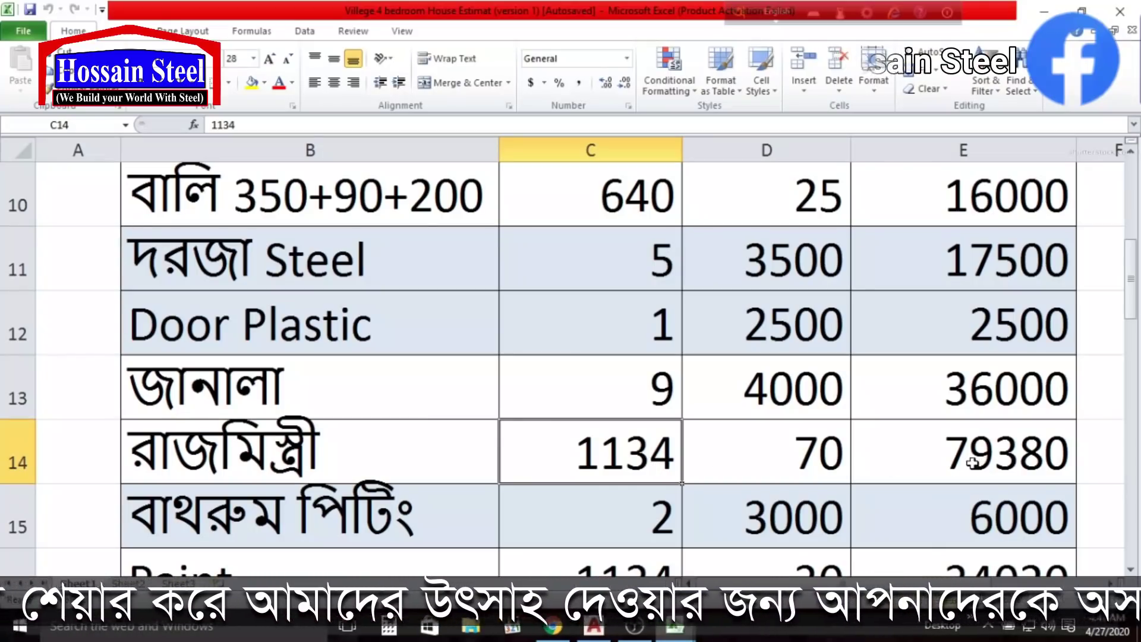
left_click(794, 458)
left_click(641, 456)
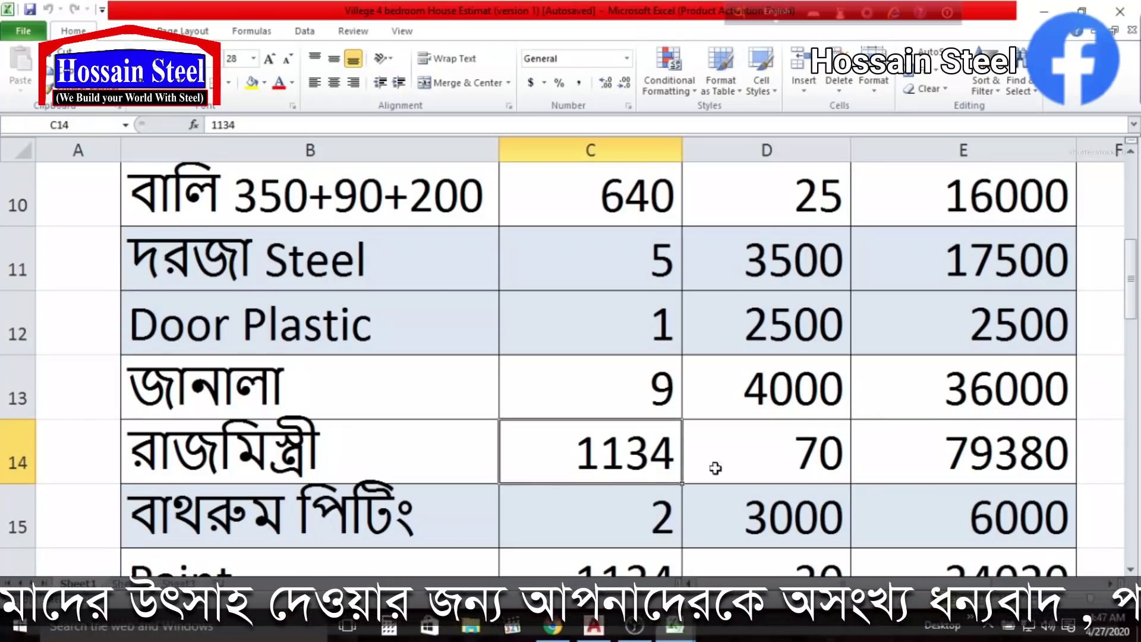
left_click(754, 466)
left_click(922, 471)
left_click(778, 466)
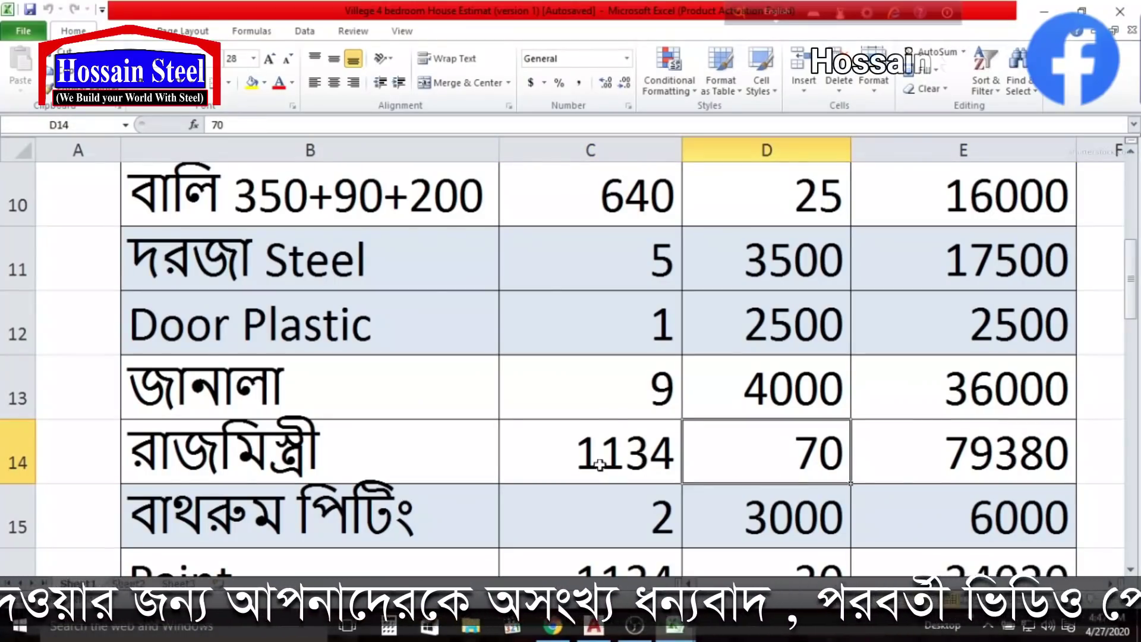
left_click(945, 454)
left_click(788, 458)
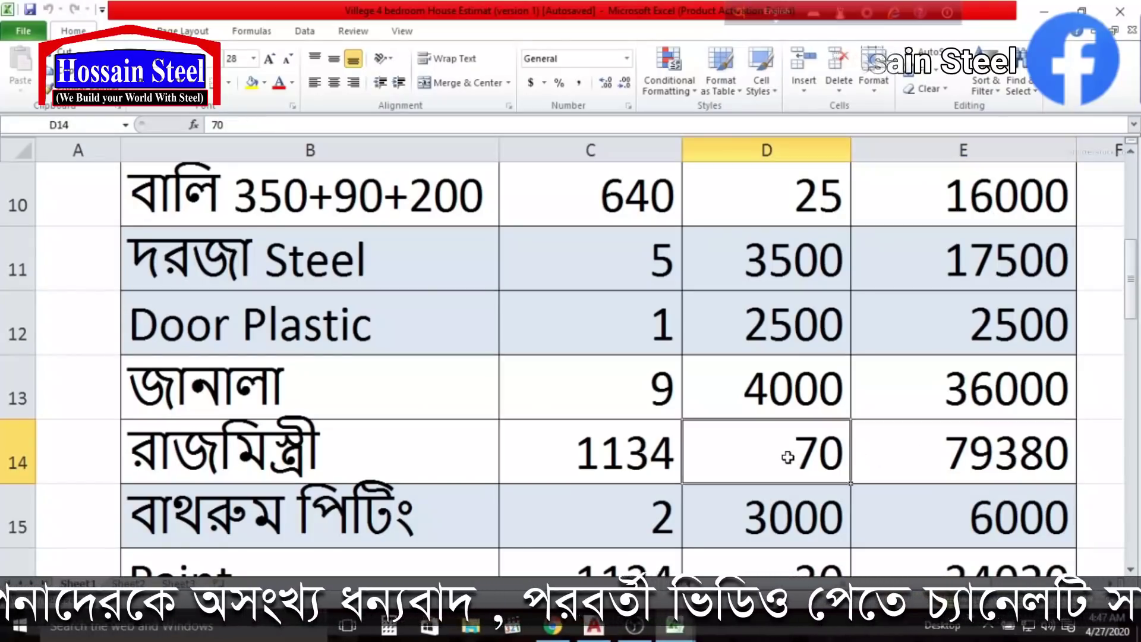
left_click(644, 455)
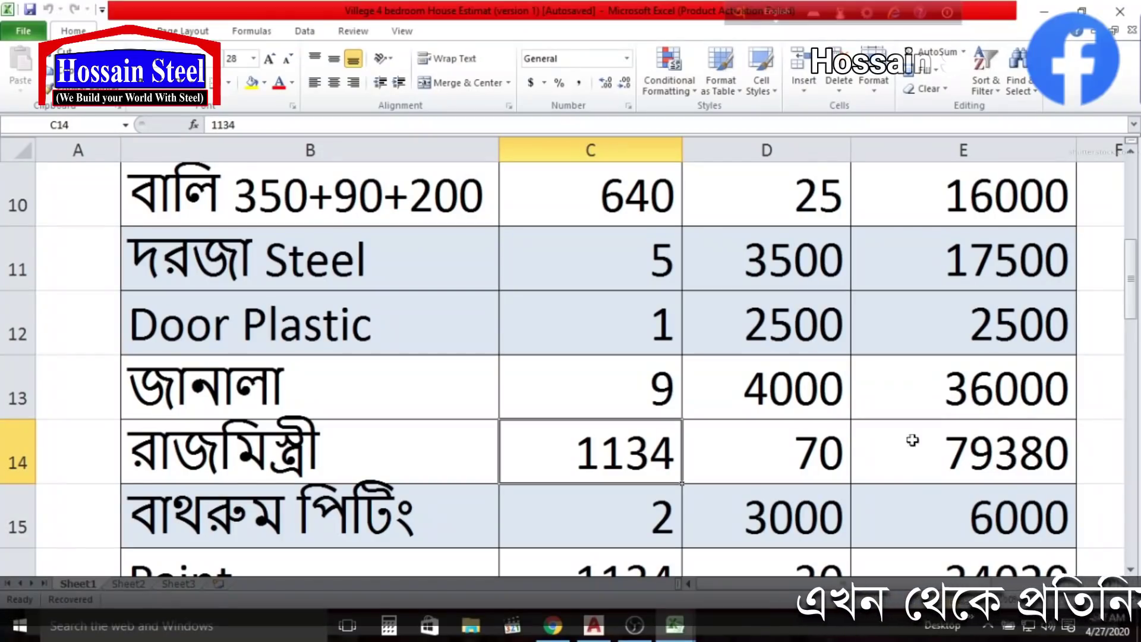
- Check the window unit price in row 13 and the bathroom fitting quantity, unit price and cost in row 15
left_click(760, 366)
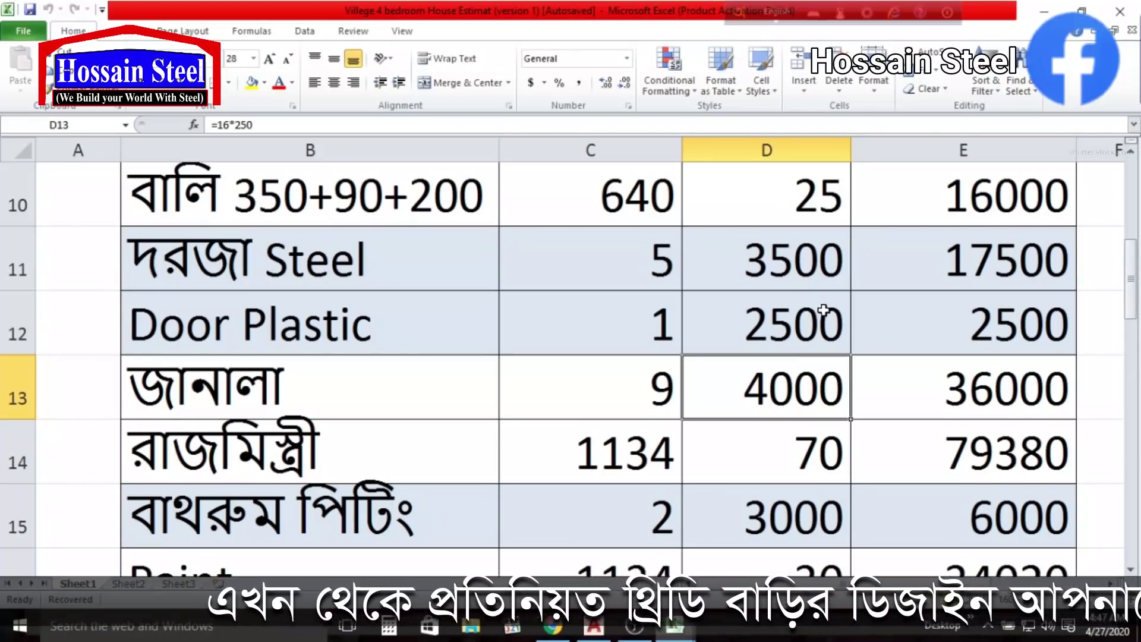
scroll(823, 310, "down", 2)
scroll(786, 337, "up", 1)
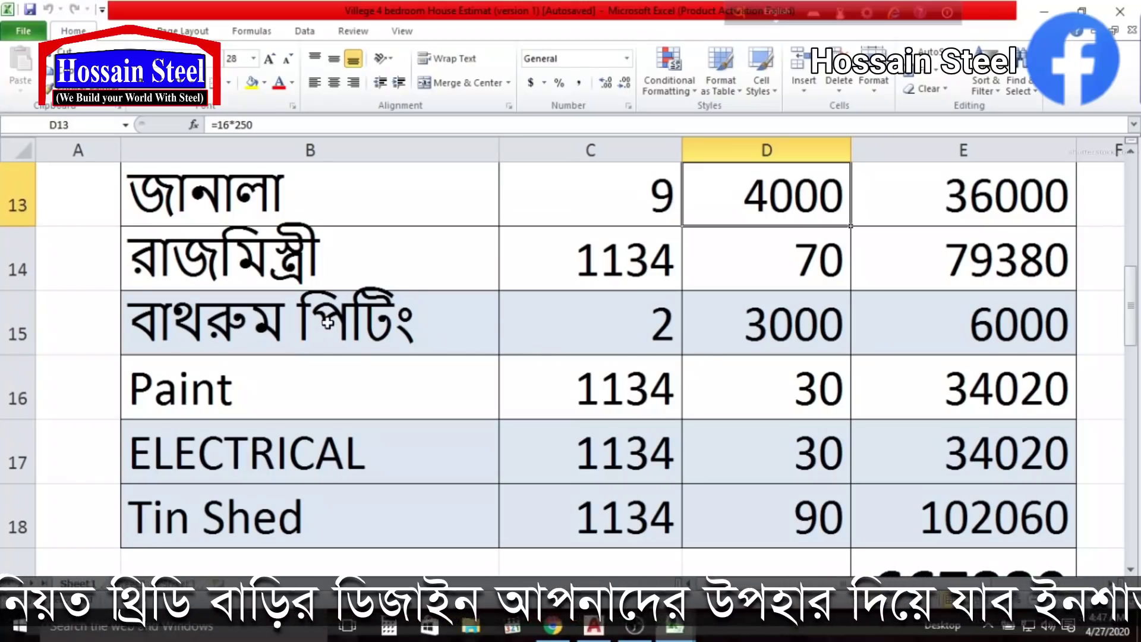
left_click(578, 334)
left_click(691, 328)
left_click(674, 326)
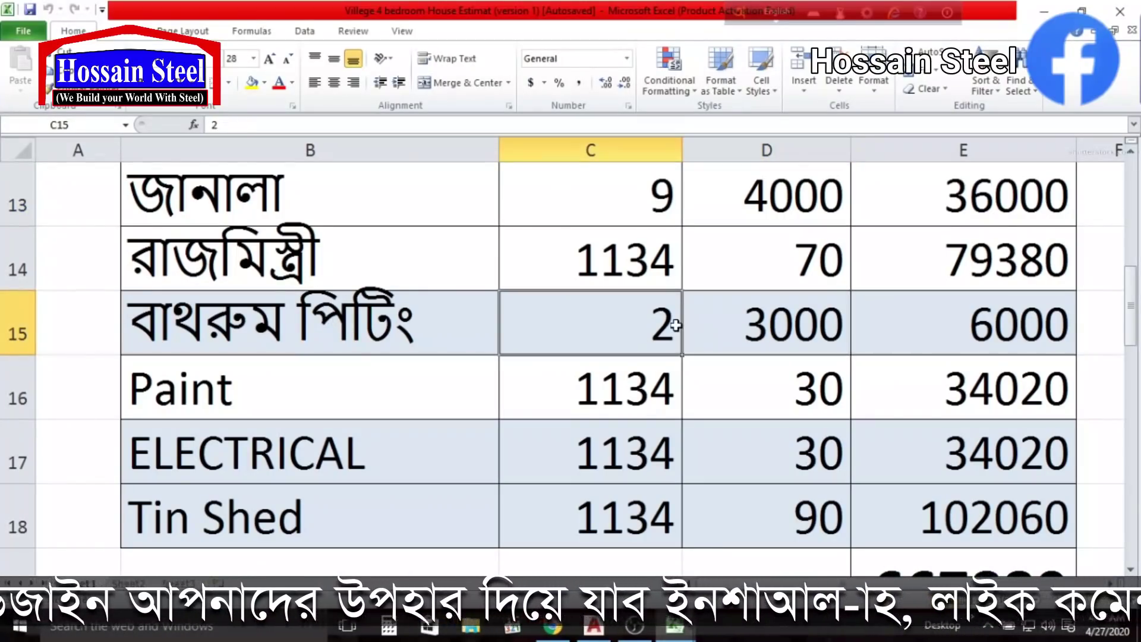
left_click(755, 324)
key("Left")
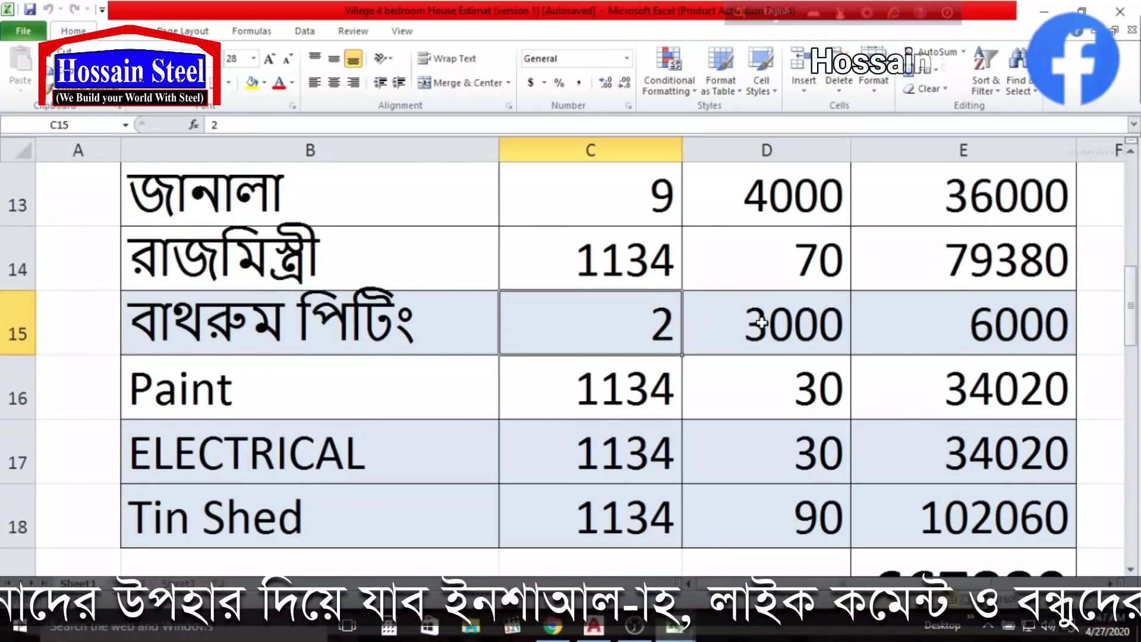
left_click(937, 323)
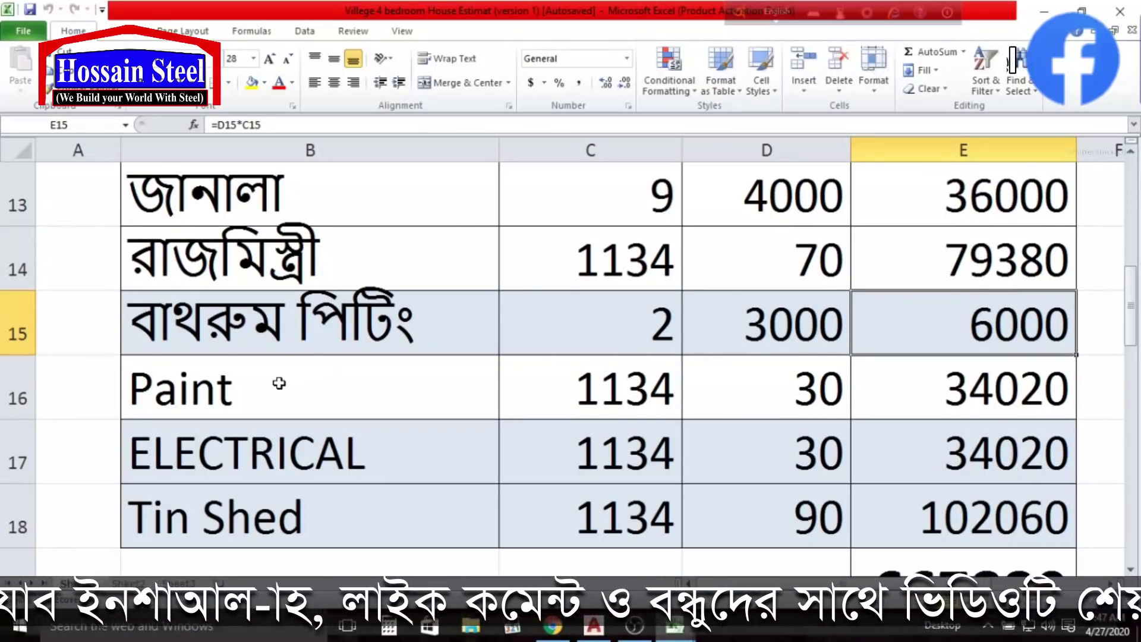
- Review the floor area, rate and cost of the Paint and ELECTRICAL entries in rows 16 and 17
left_click(202, 387)
left_click(588, 387)
left_click(790, 386)
left_click(966, 385)
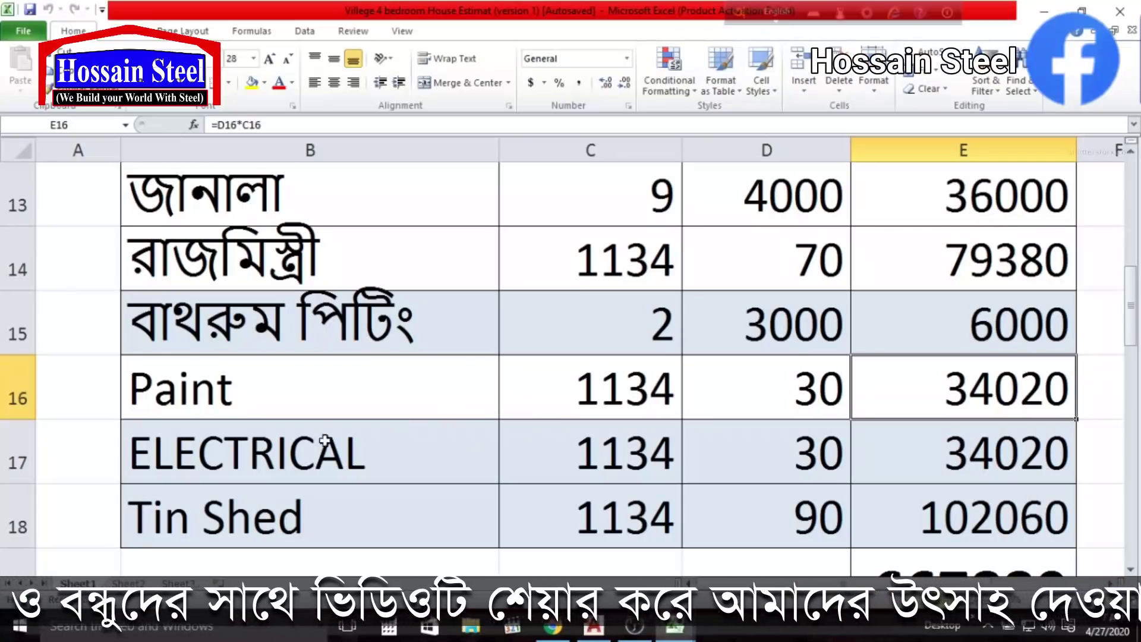
left_click(360, 458)
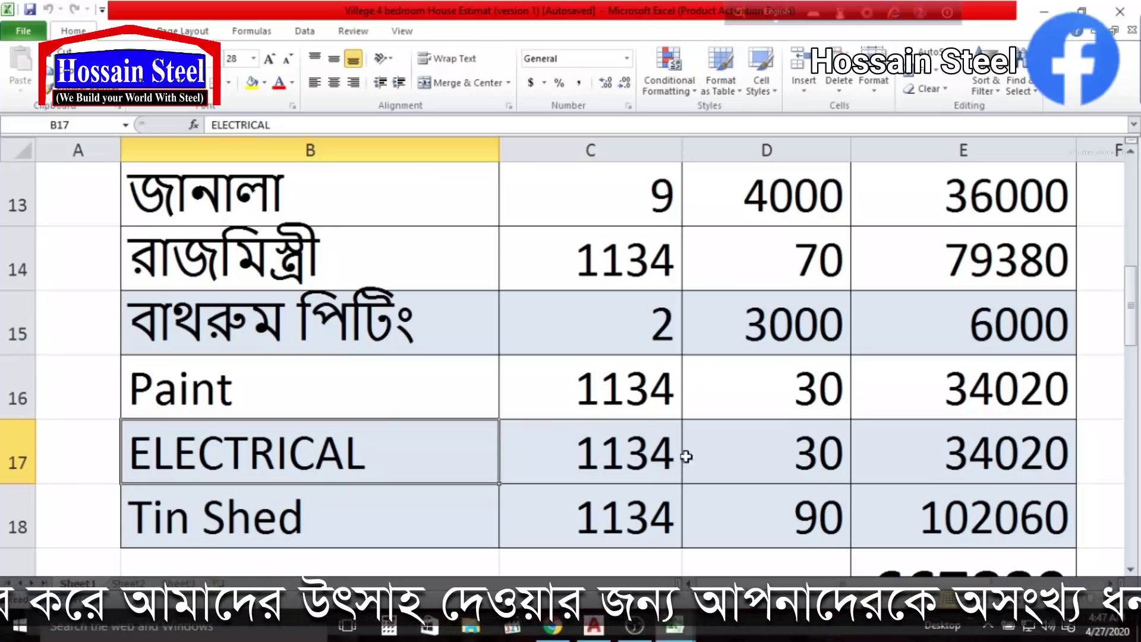
left_click(928, 463)
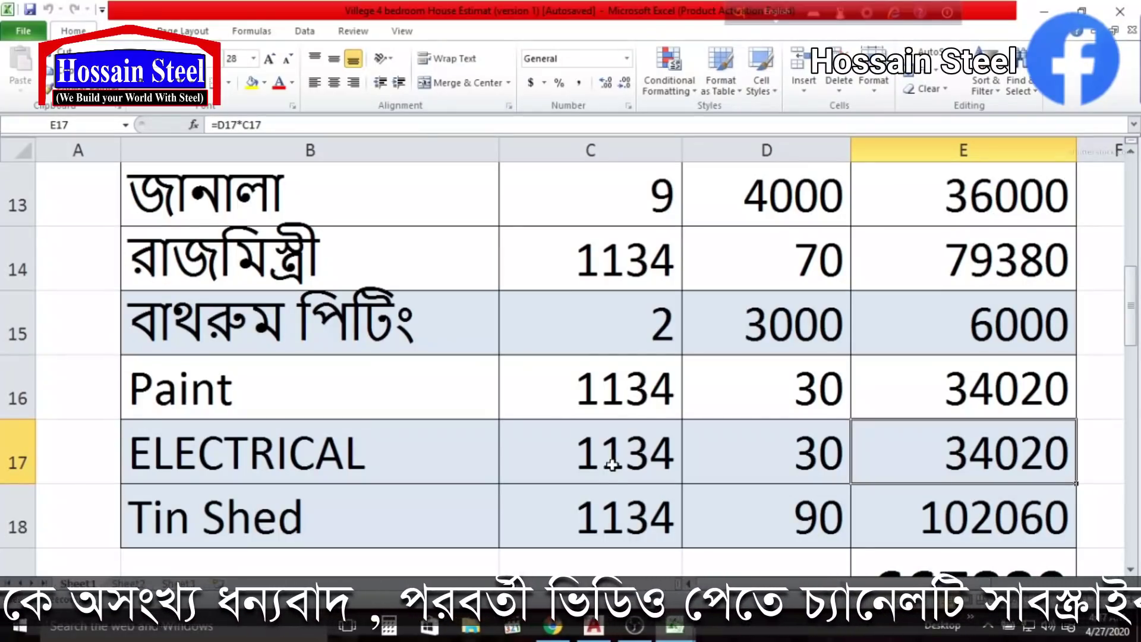
- Review the Tin Shed entry's area, rate and cost in row 18
scroll(612, 464, "down", 1)
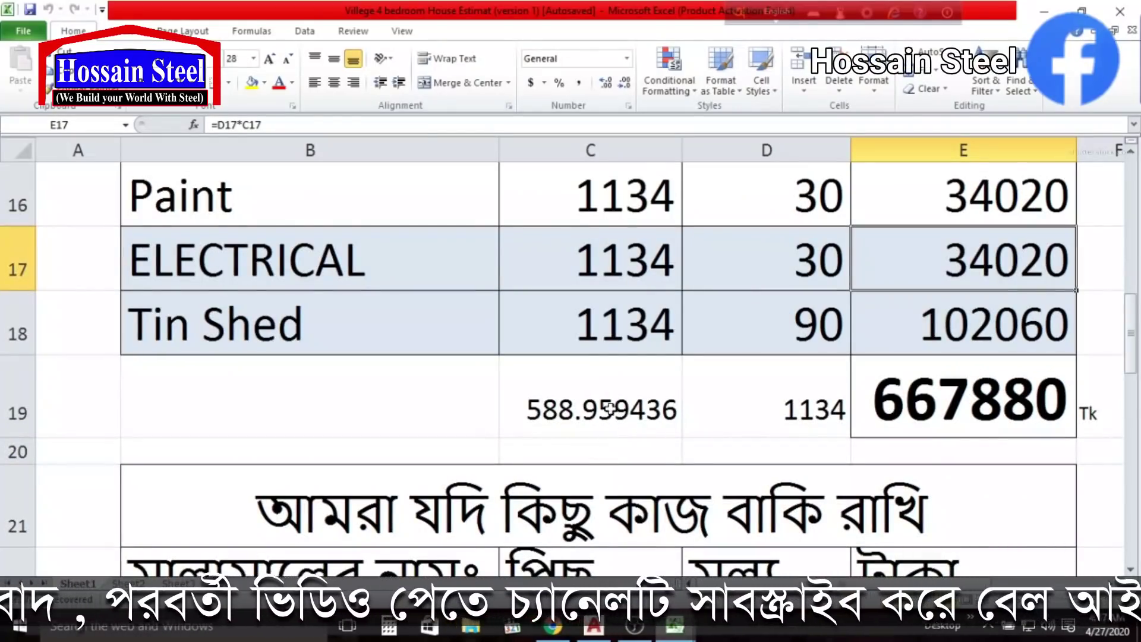
left_click(638, 321)
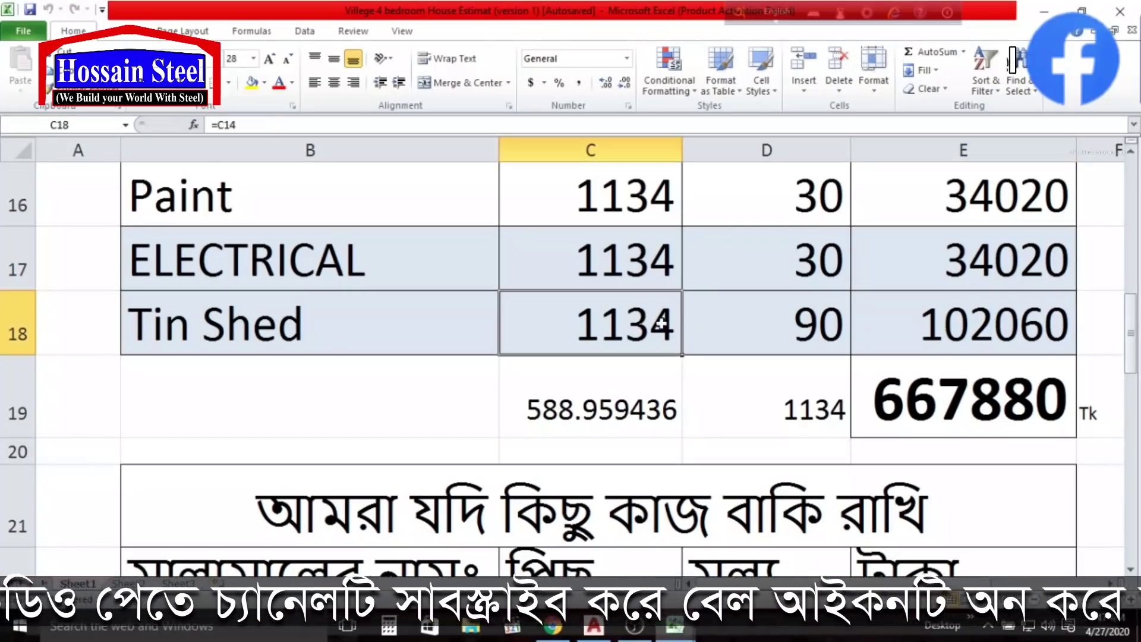
left_click(761, 328)
left_click(950, 330)
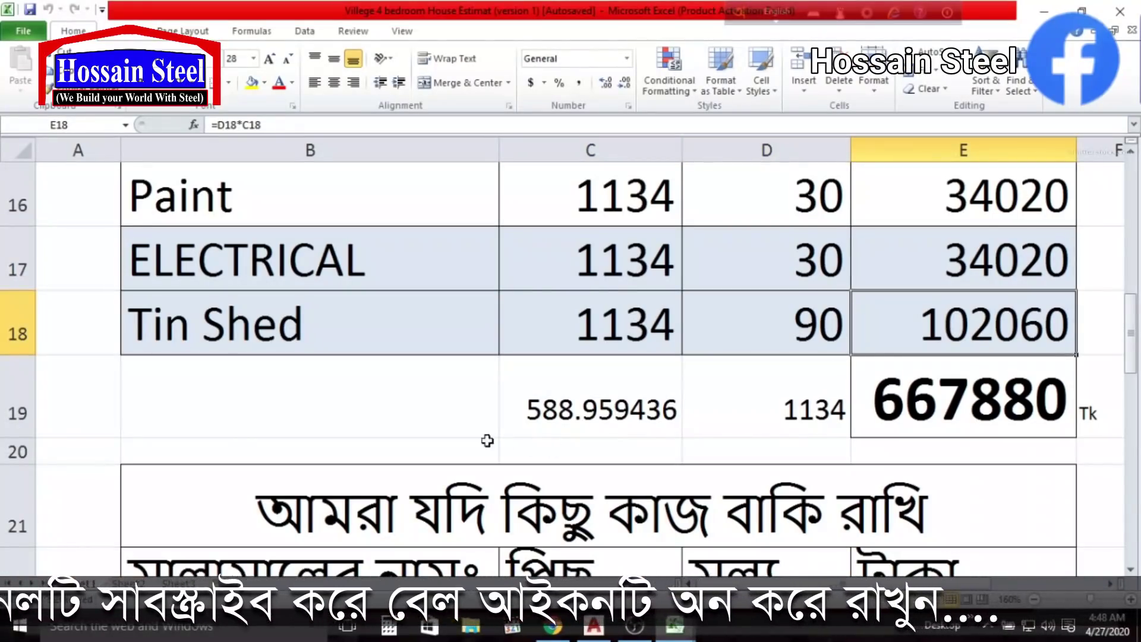
- Look back over all items of the full estimate and examine the grand total formula in E19
scroll(487, 441, "down", 1)
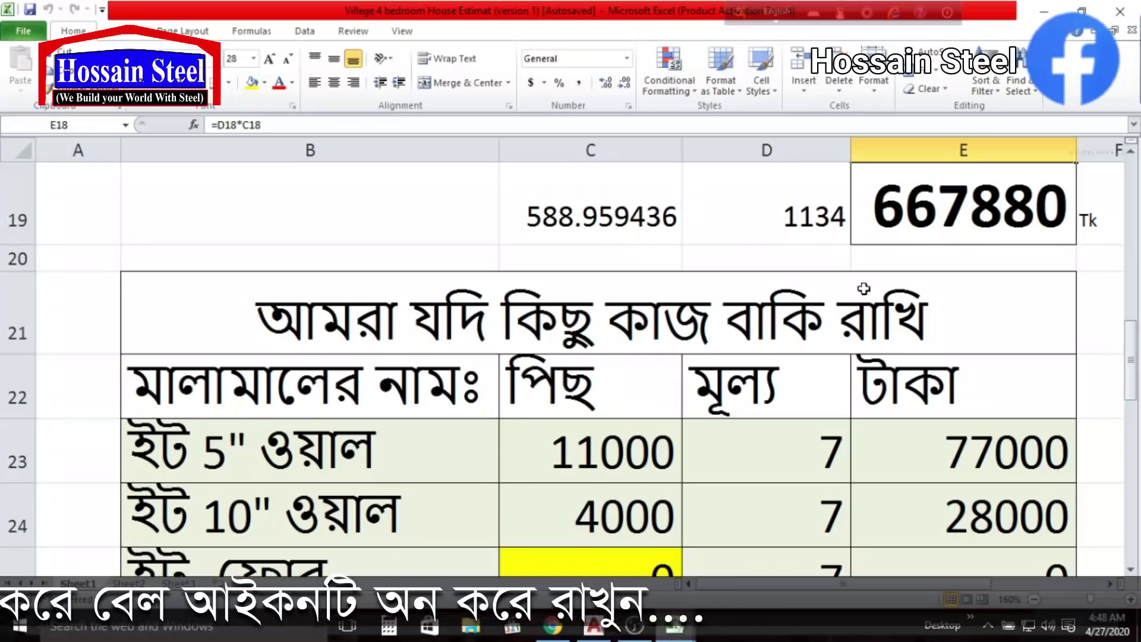
scroll(683, 275, "up", 6)
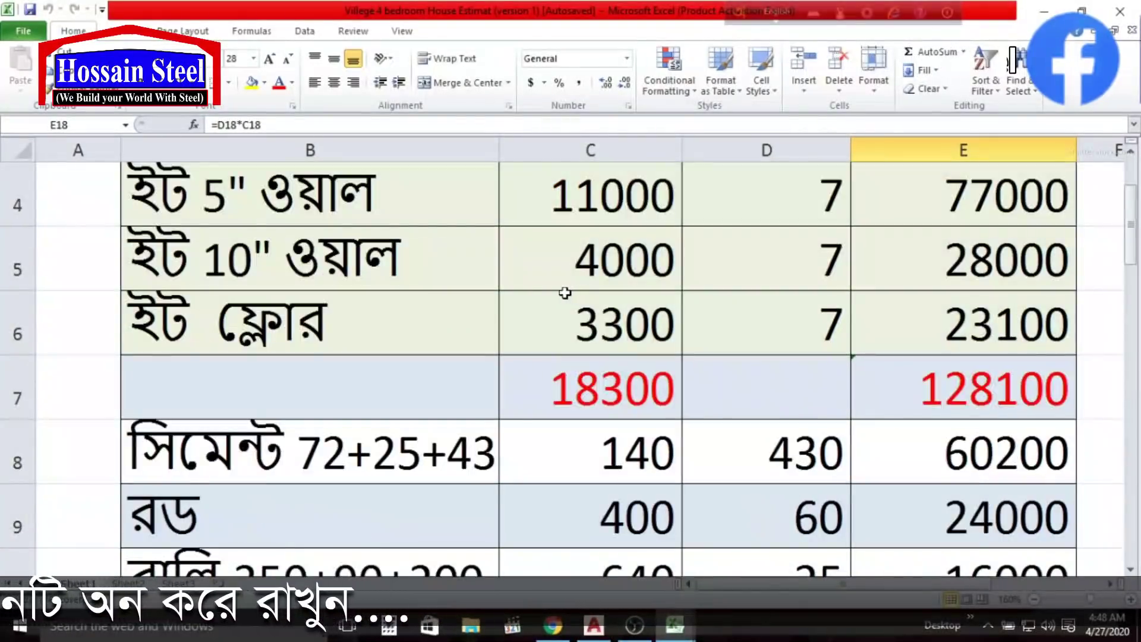
scroll(490, 300, "down", 4)
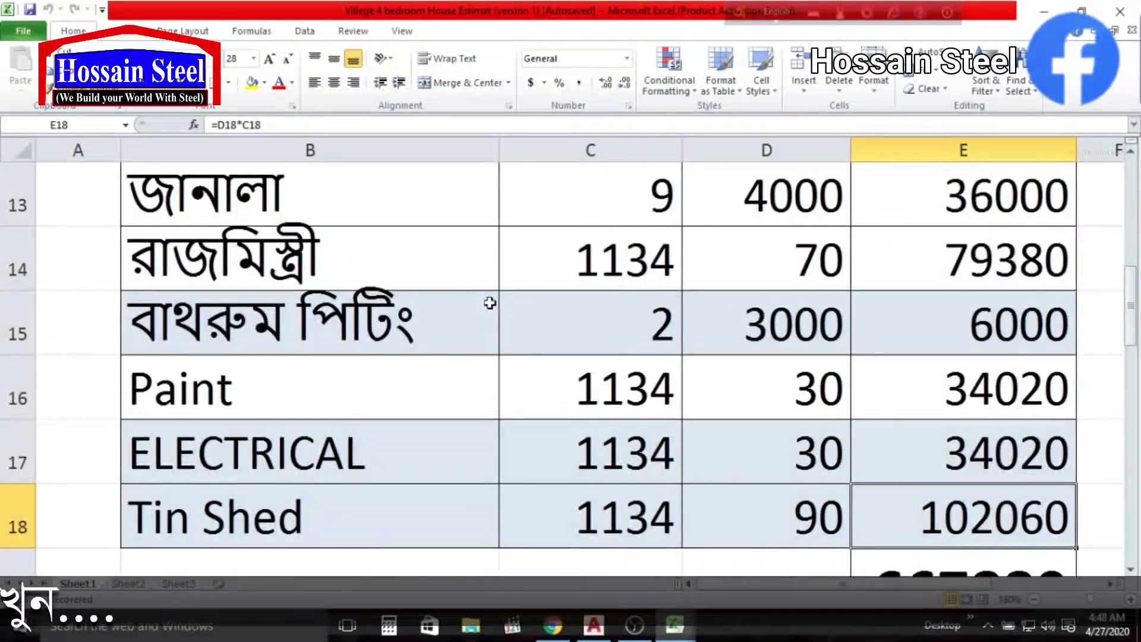
scroll(489, 301, "down", 3)
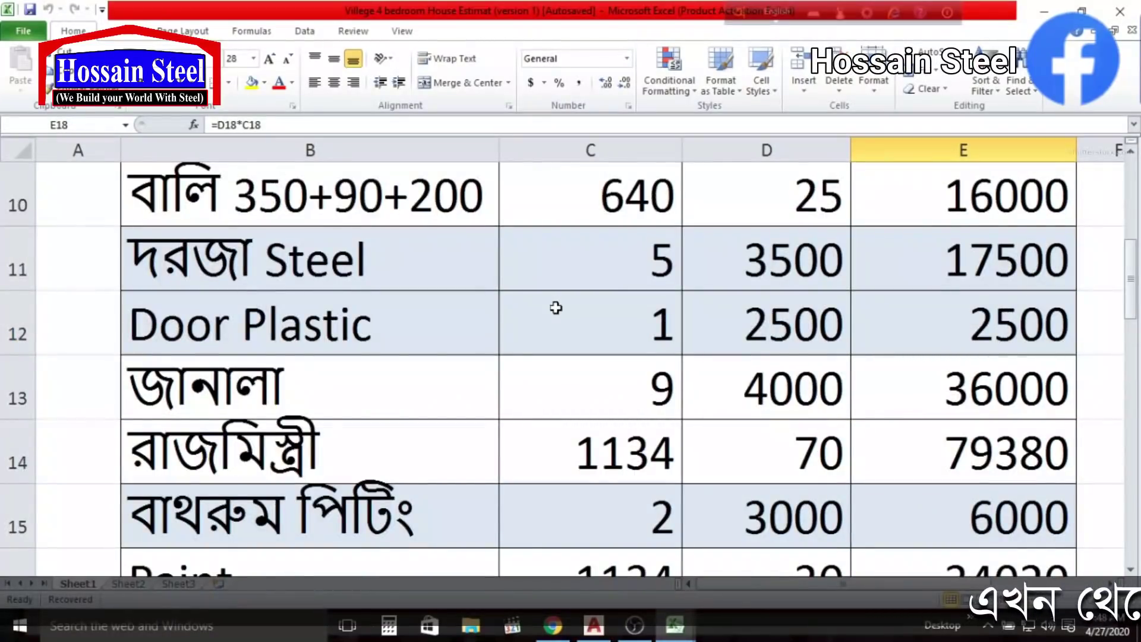
scroll(556, 307, "up", 1)
scroll(556, 307, "down", 4)
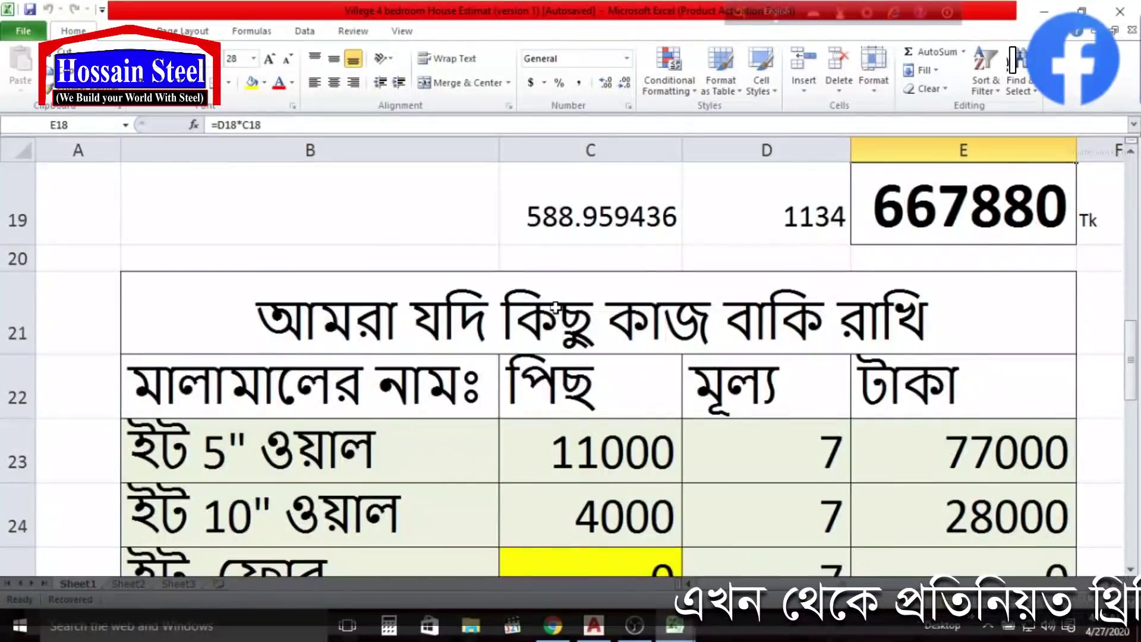
scroll(555, 307, "up", 1)
left_click(934, 402)
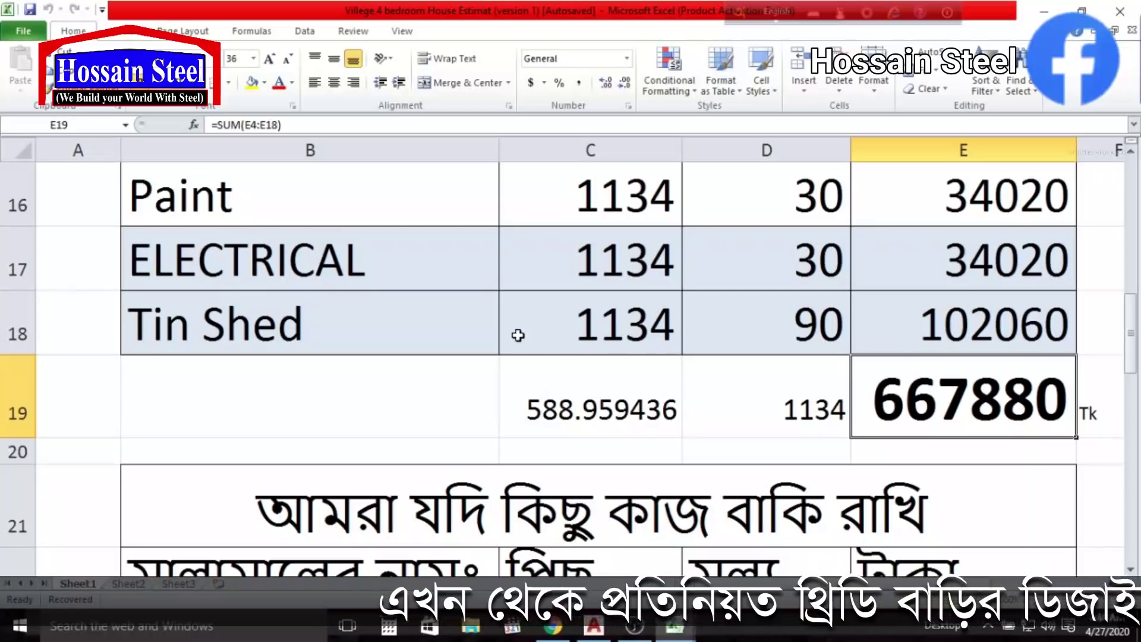
- Compare the Tin Shed rate in row 18 with the floor area and grand total in row 19
left_click(517, 335)
left_click(779, 326)
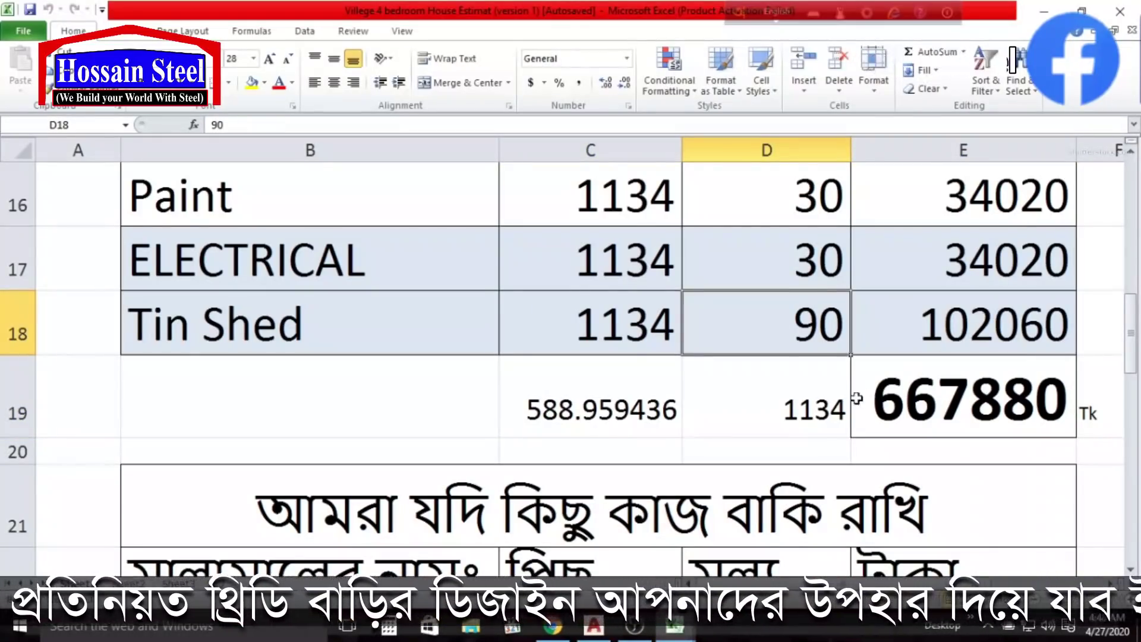
left_click(826, 404)
left_click(920, 401)
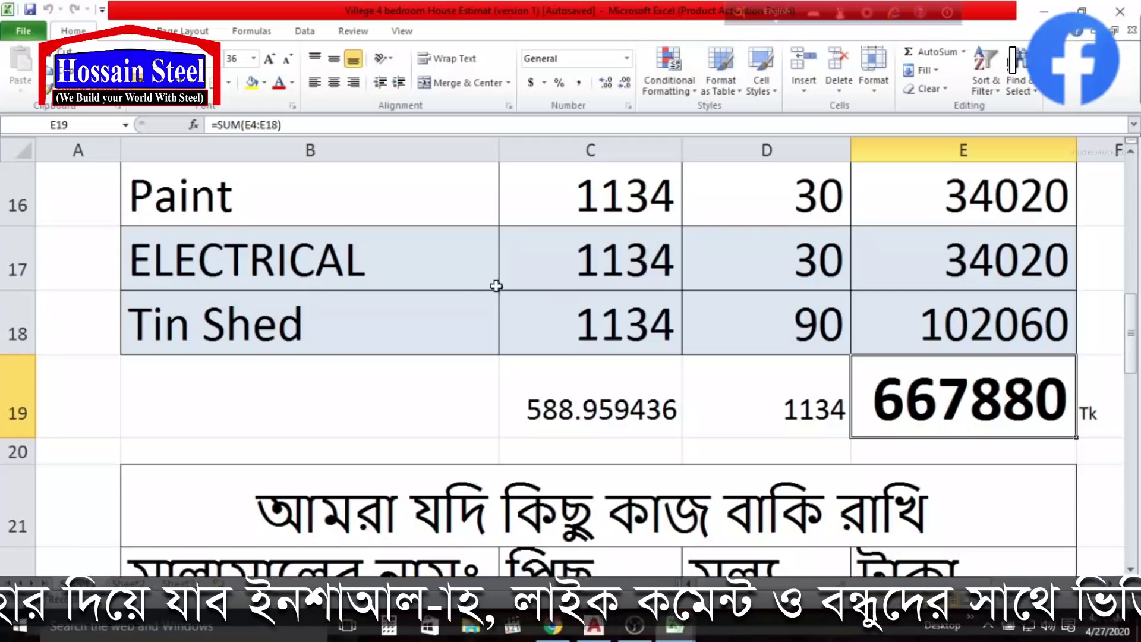
- Examine the reduced-work estimate from row 21 and check the floor brick quantity in row 25
scroll(496, 286, "up", 5)
scroll(466, 285, "down", 7)
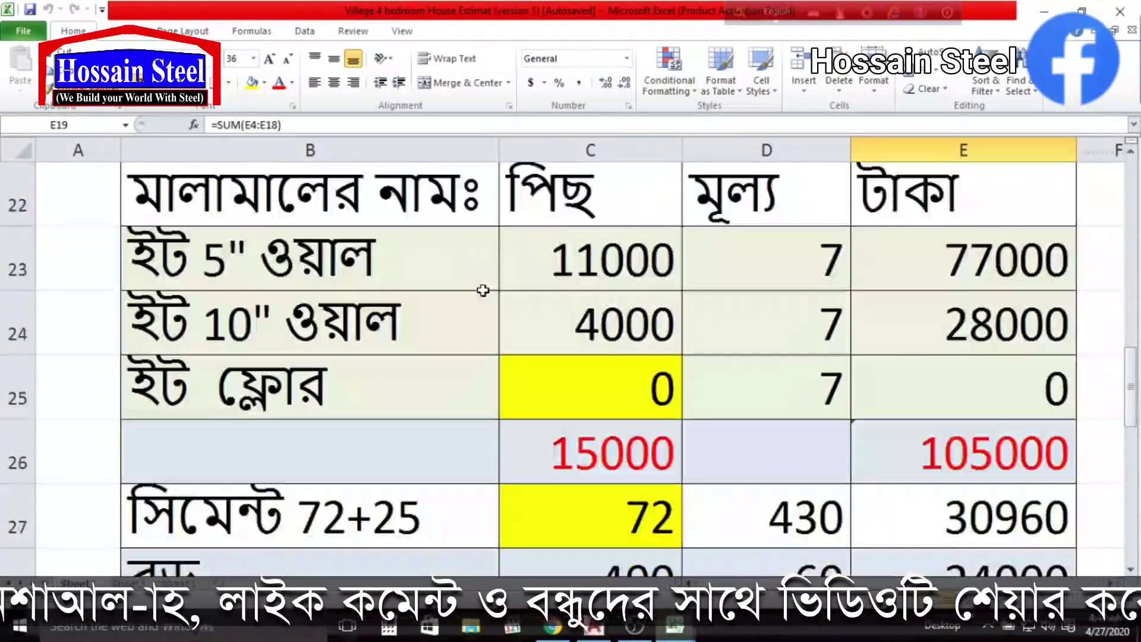
scroll(613, 296, "up", 1)
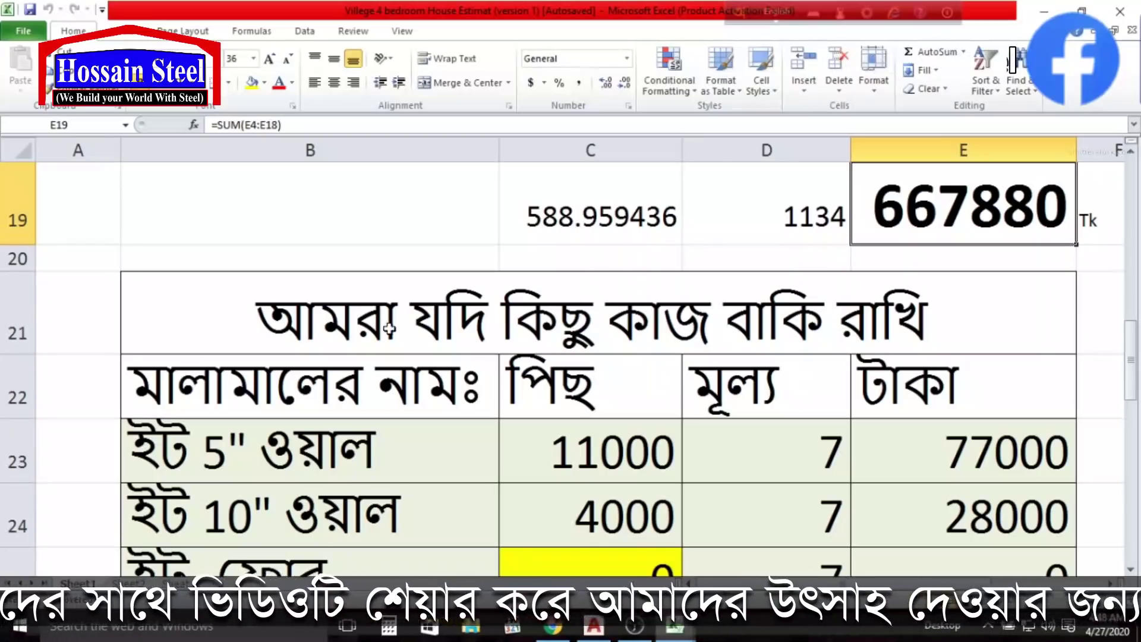
scroll(257, 403, "down", 1)
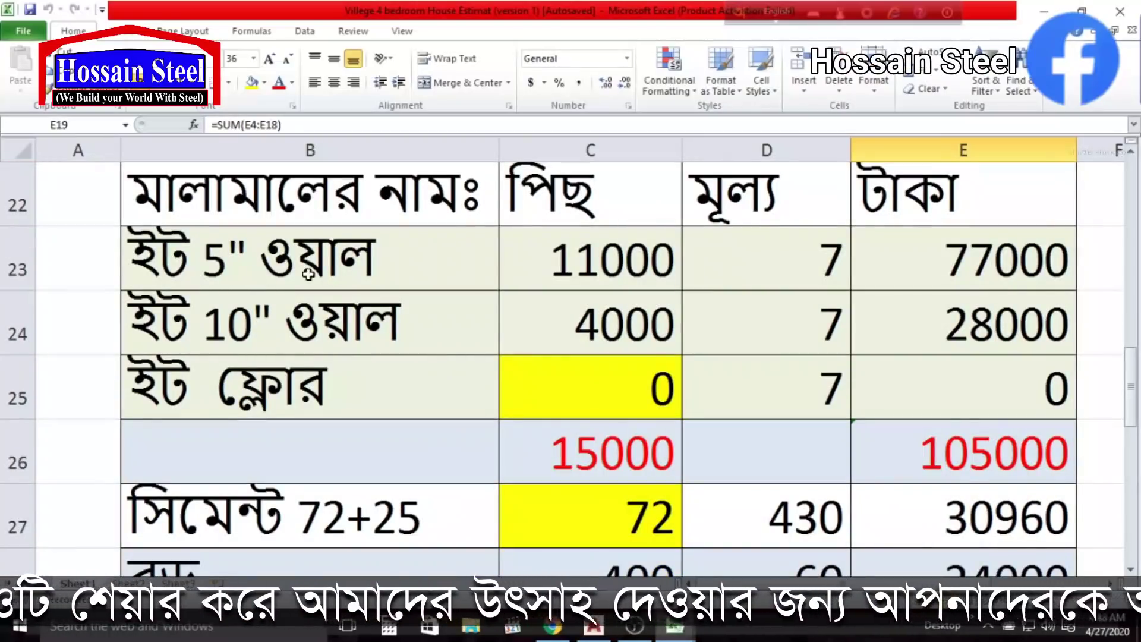
left_click(339, 391)
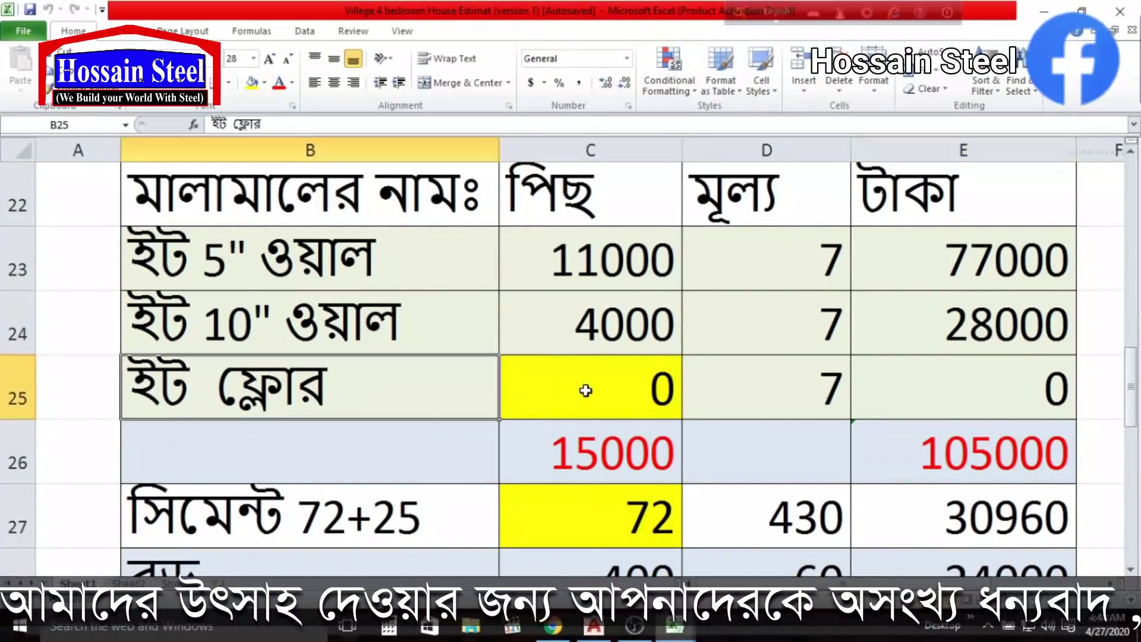
left_click(585, 390)
scroll(586, 390, "down", 1)
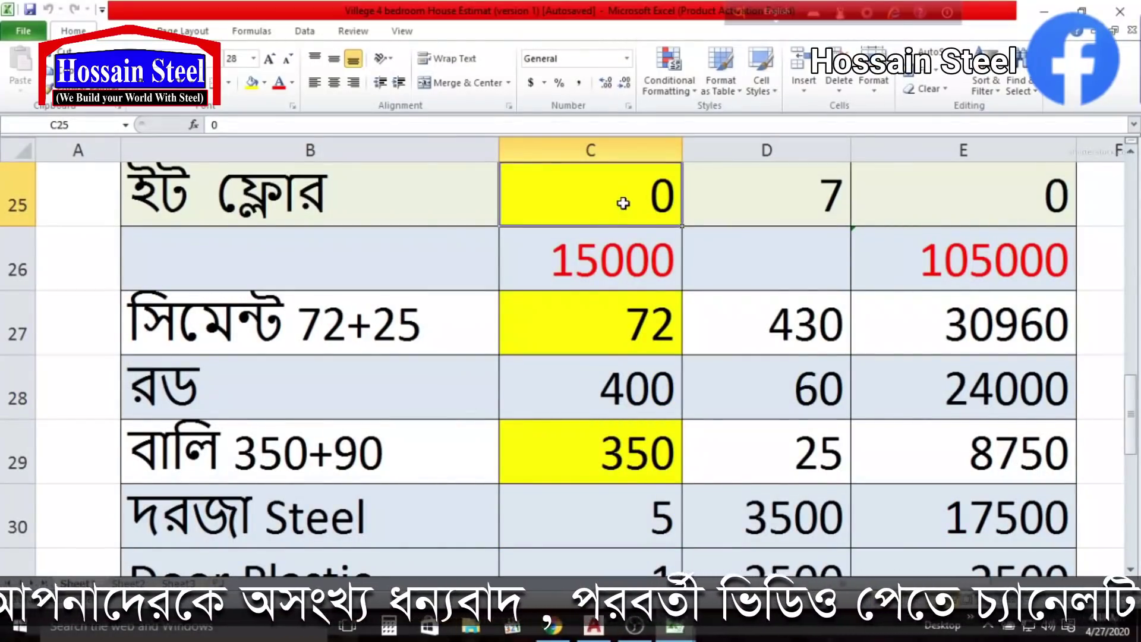
- Review the reduced cement quantity in row 27 and the rod quantity in row 28
left_click(319, 337)
left_click(594, 326)
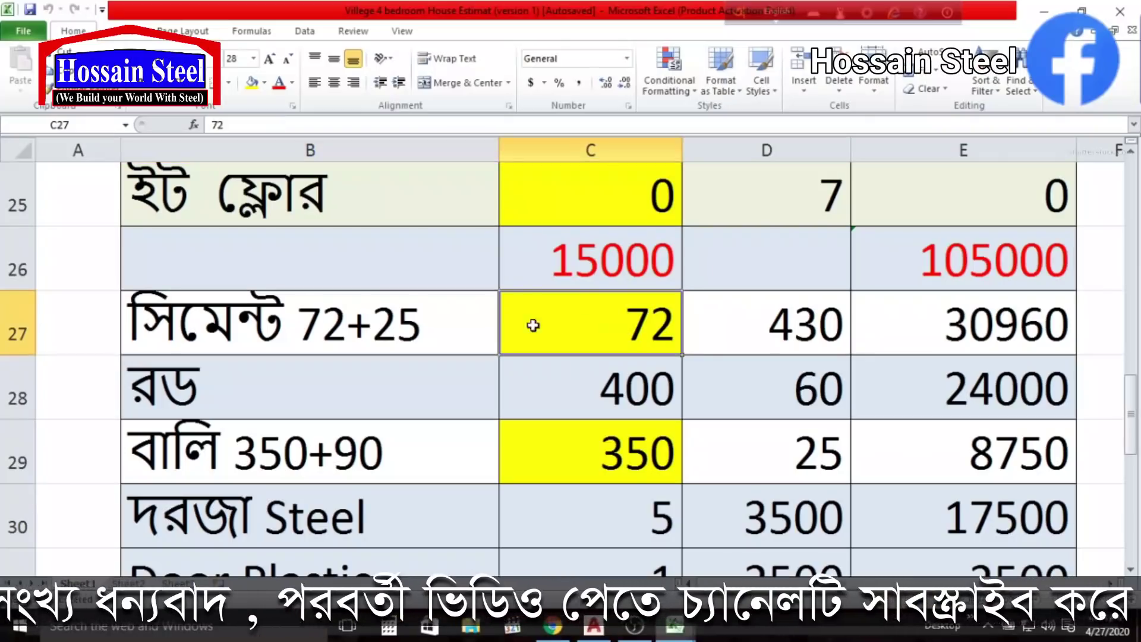
left_click(412, 323)
left_click(601, 329)
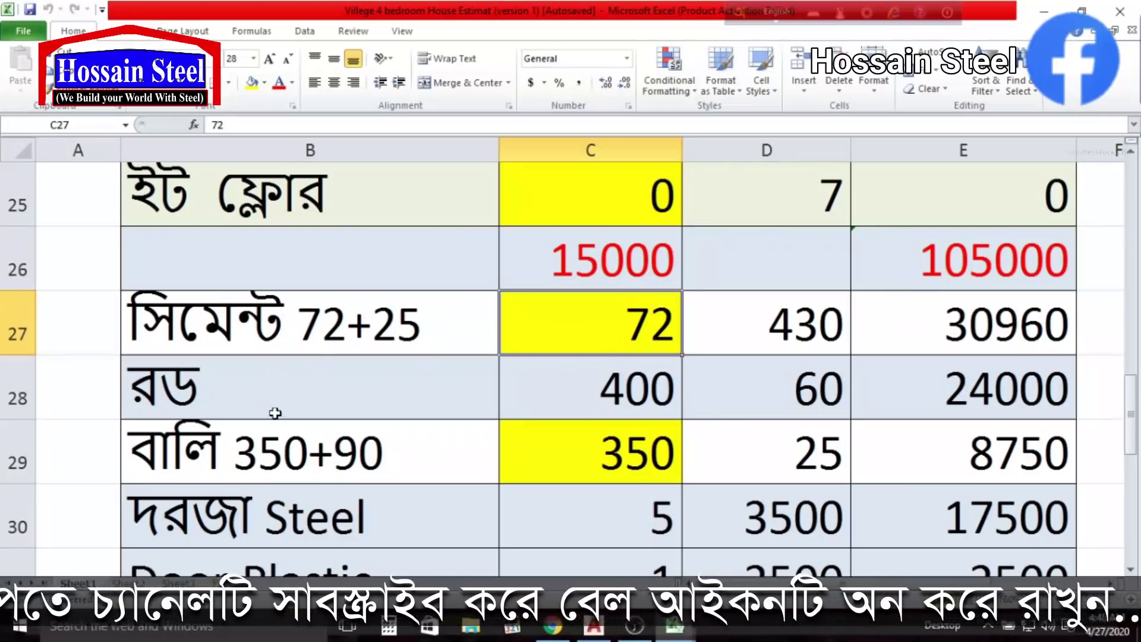
left_click(581, 376)
scroll(422, 423, "down", 1)
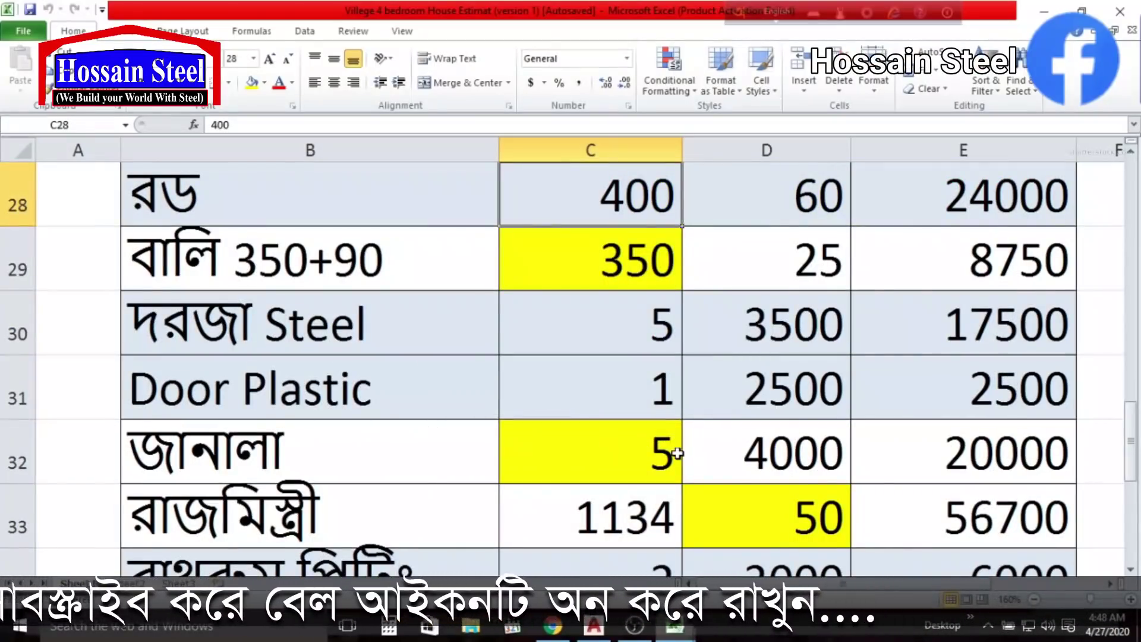
- Check the reduced window quantity in row 32 against the AutoCAD floor plan, and return to the Excel estimate
left_click(638, 445)
scroll(636, 443, "down", 1)
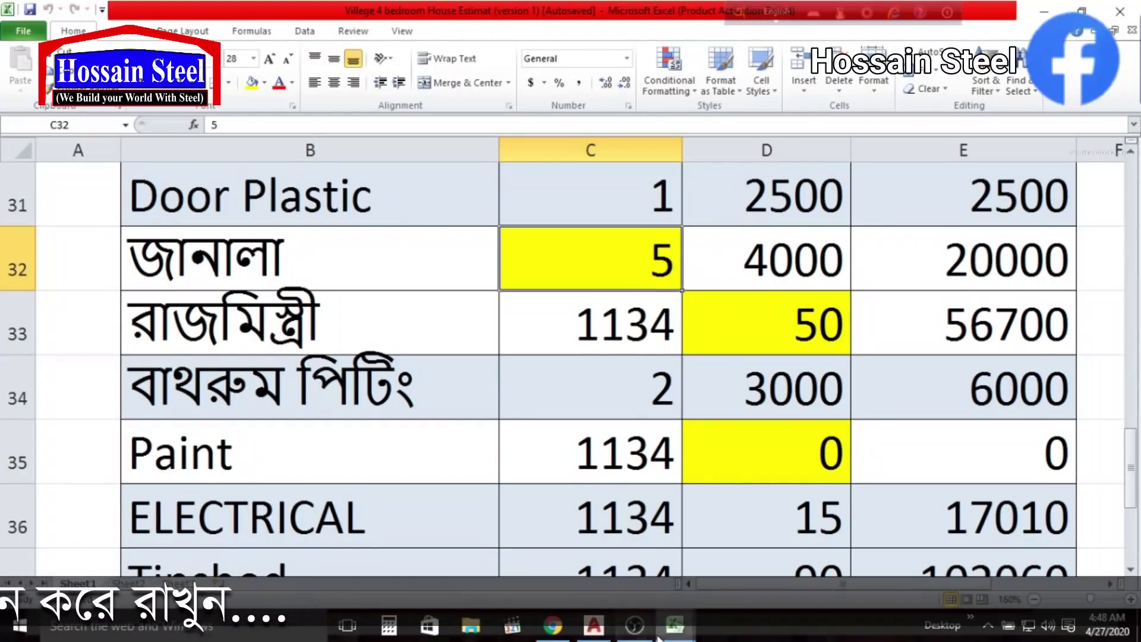
left_click(594, 627)
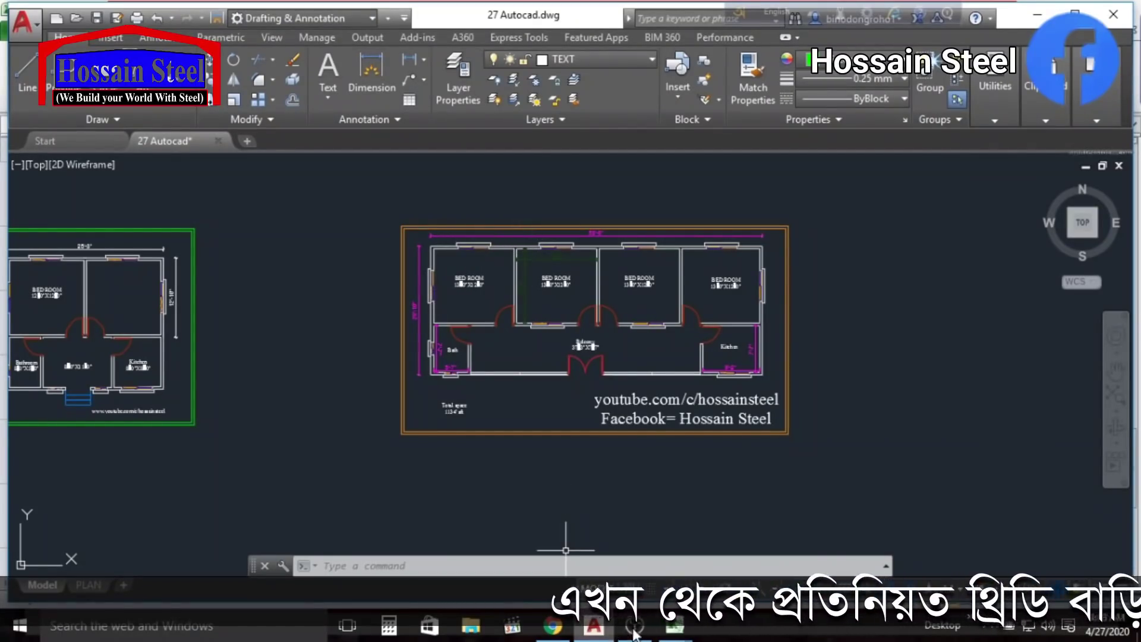
mouse_move(671, 630)
left_click(772, 538)
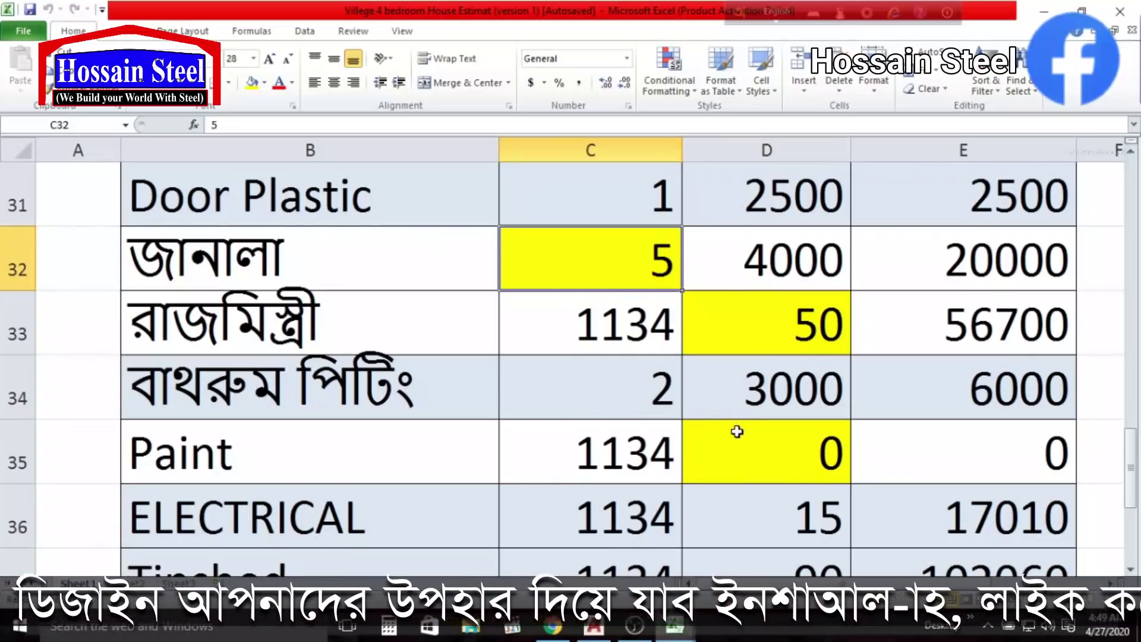
- Check the floor area and rate of the Paint entry in row 35 of the reduced estimate
left_click(559, 454)
scroll(755, 444, "down", 1)
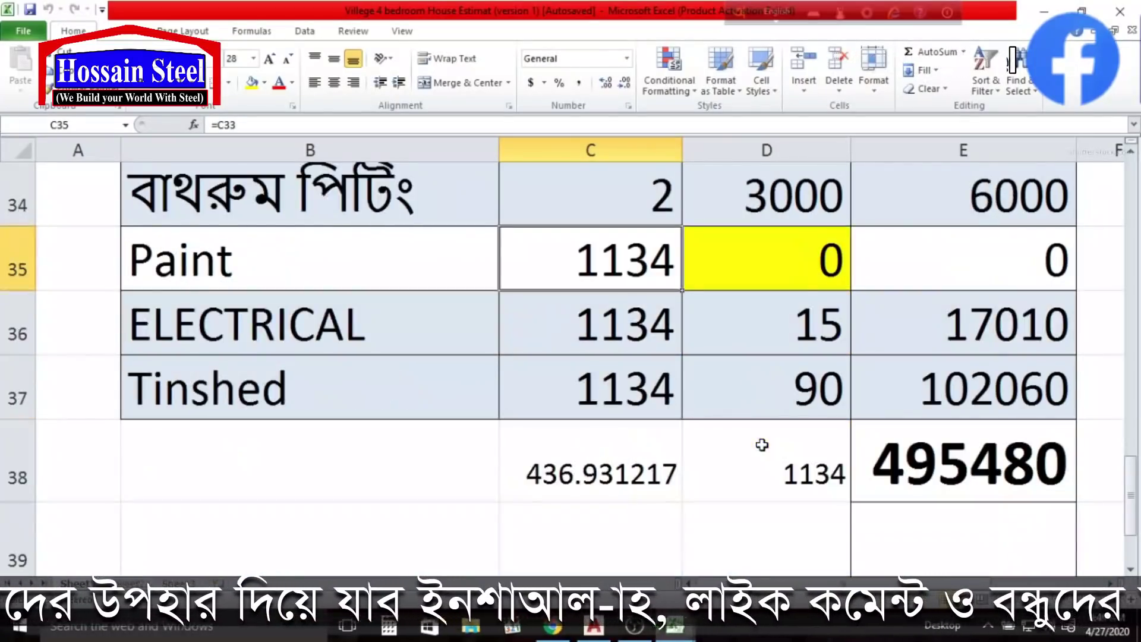
left_click(765, 265)
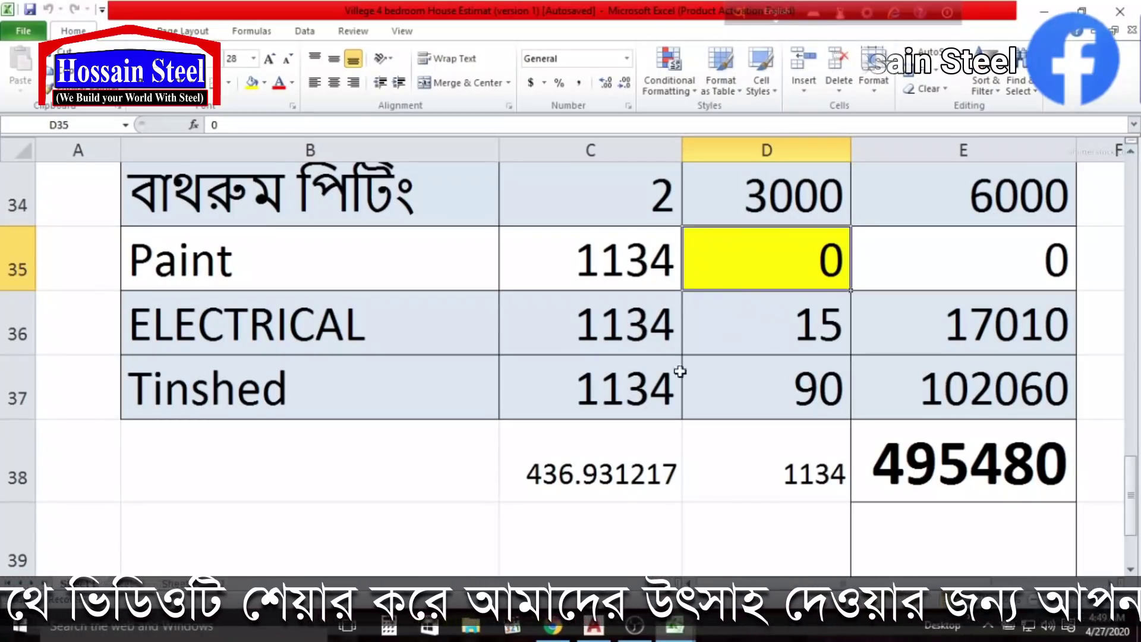
- Highlight the ELECTRICAL rate cell D36 in yellow to match the other reduced values
left_click(635, 362)
left_click(646, 324)
left_click(771, 325)
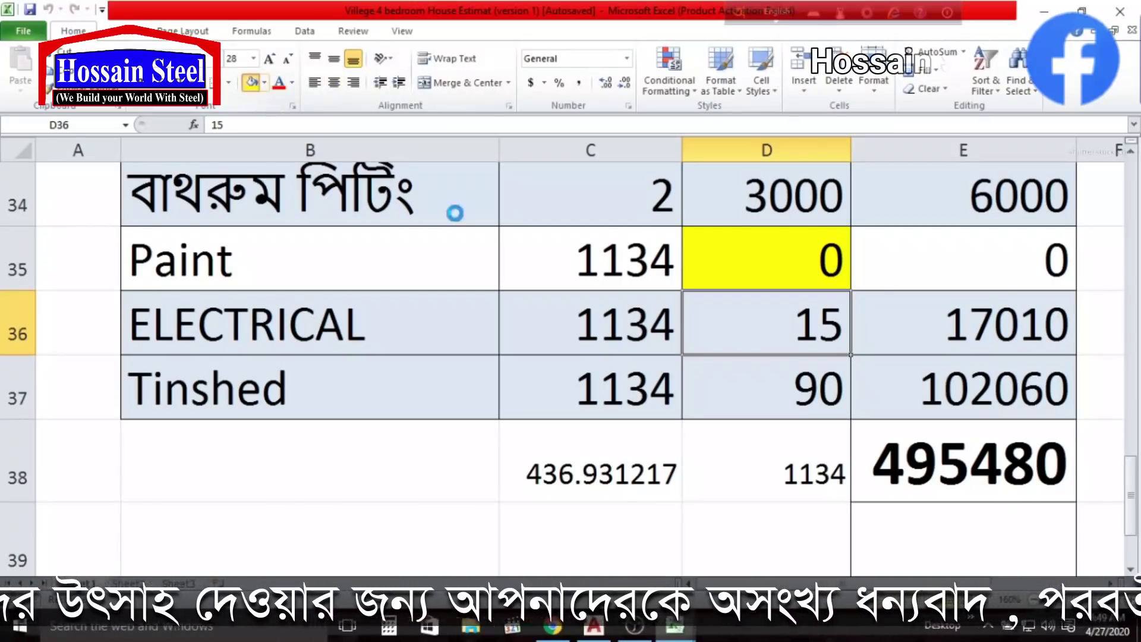
key("F4")
key("Return")
left_click(822, 334)
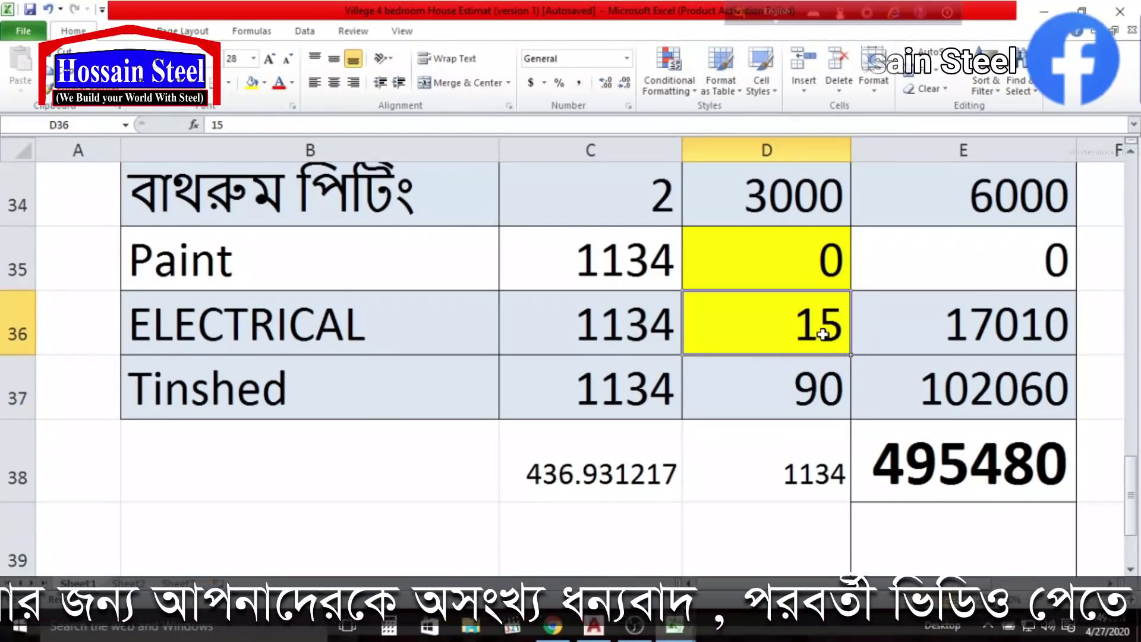
left_click(862, 332)
key("Left")
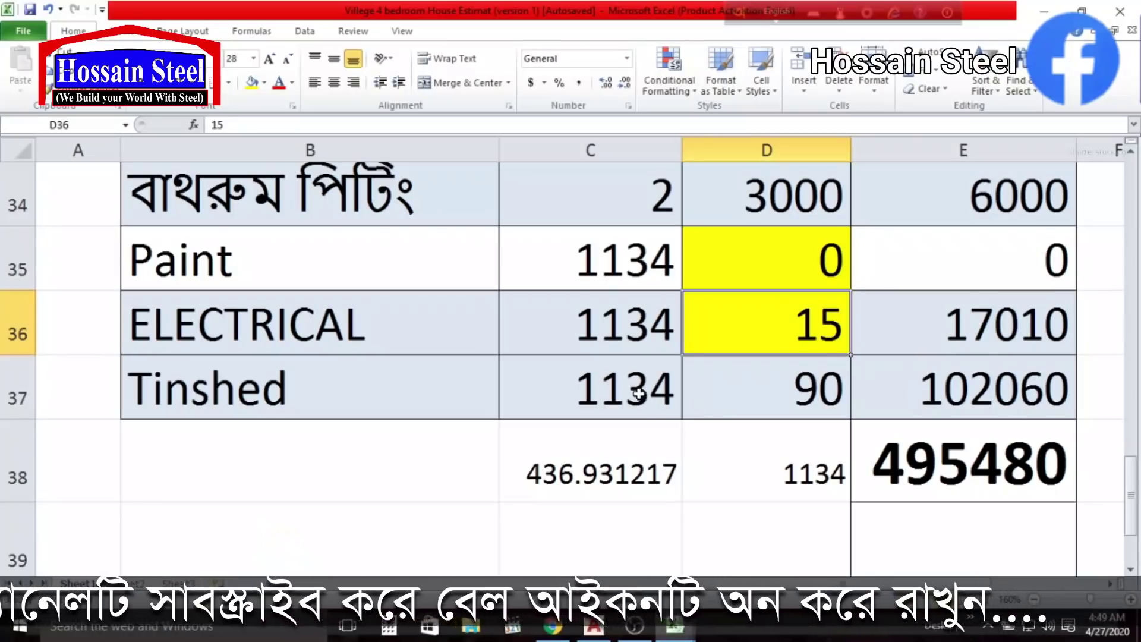
- Check the Tinshed rate and amount in row 37, the reduced estimate's total in E38 and its rounded figure in G38
left_click(741, 389)
left_click(953, 387)
scroll(979, 400, "down", 1)
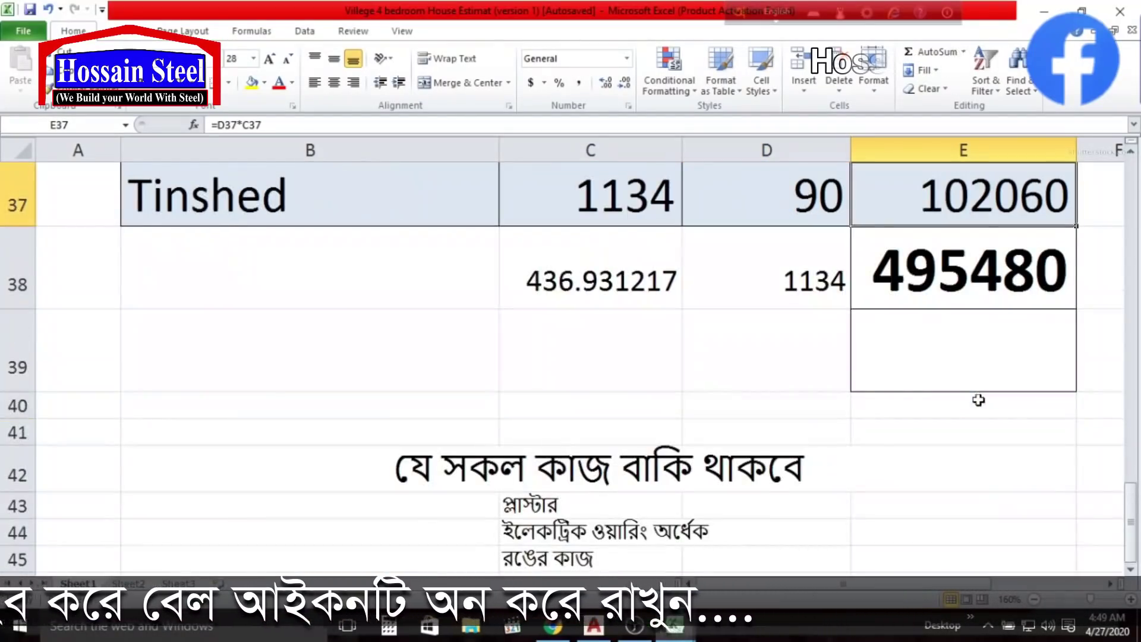
left_click(952, 288)
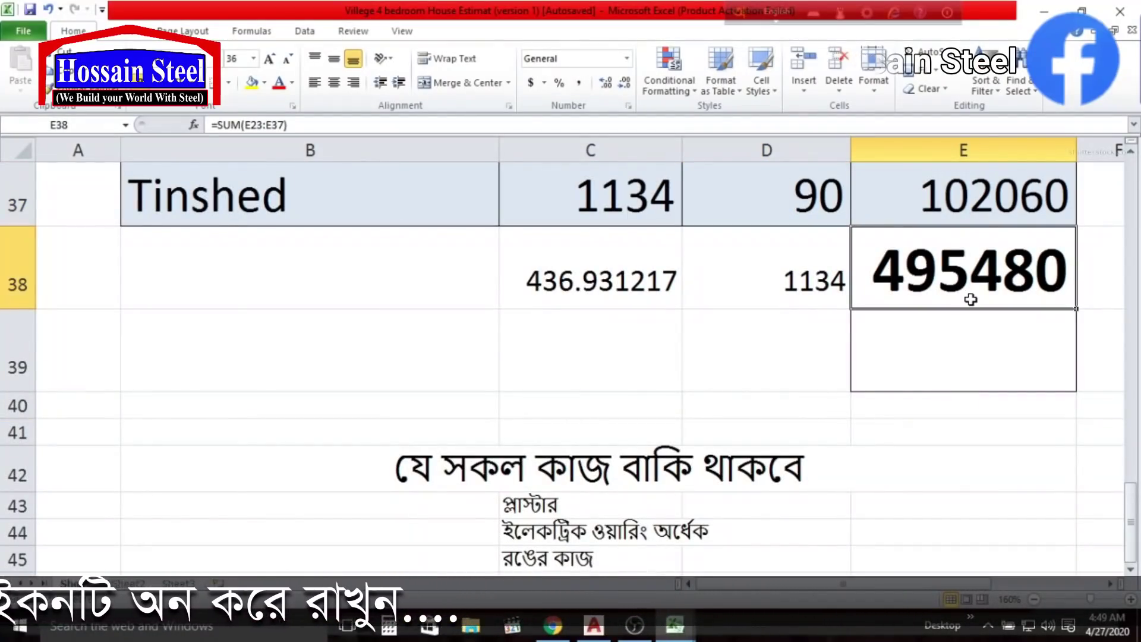
left_click_drag(771, 588, 839, 587)
left_click(813, 291)
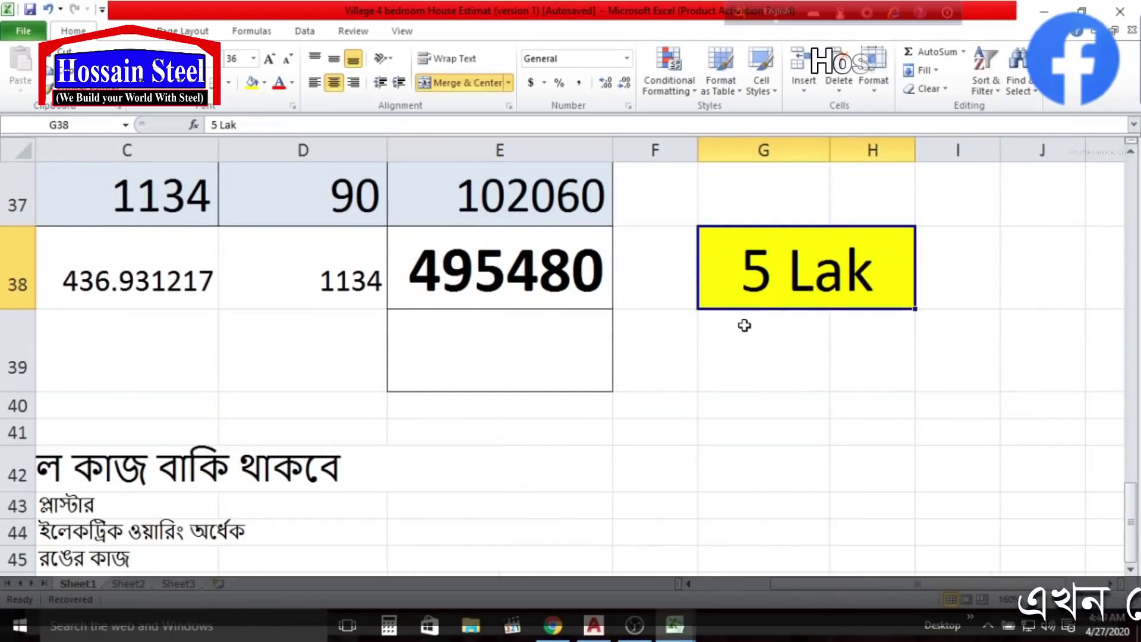
- Check the full estimate's total in E19 and its rounded figure in G19 for comparison
scroll(744, 325, "up", 9)
scroll(729, 326, "down", 2)
left_click(508, 401)
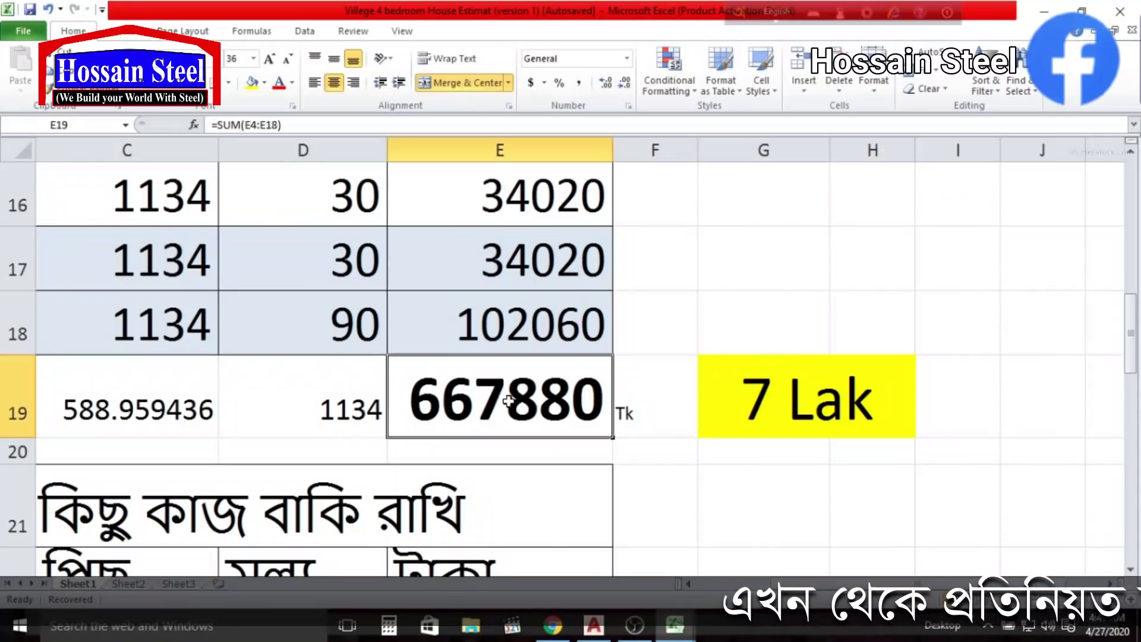
left_click(813, 409)
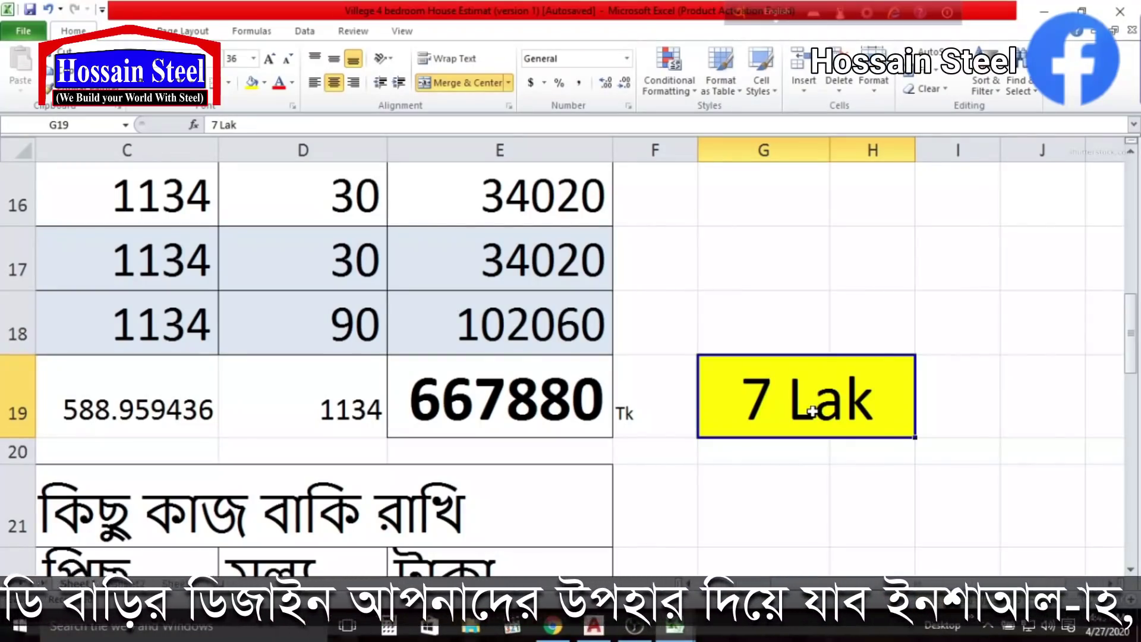
- Return to the reduced estimate and compare its total in E38 with the rounded figure in G38
scroll(809, 410, "down", 8)
scroll(807, 411, "up", 2)
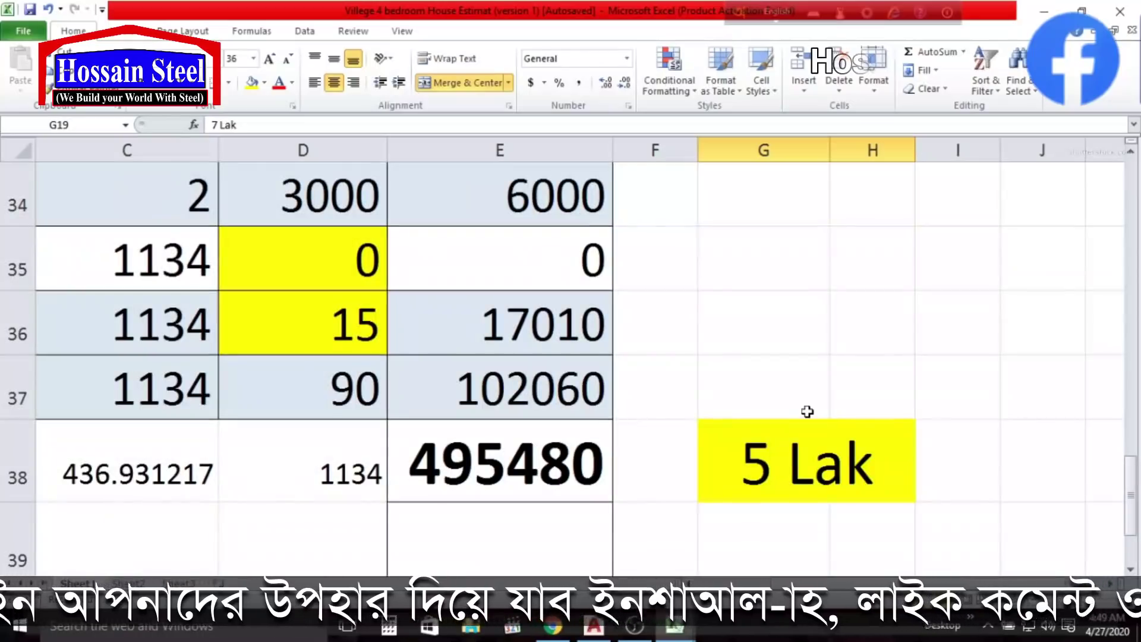
left_click(807, 452)
left_click(546, 462)
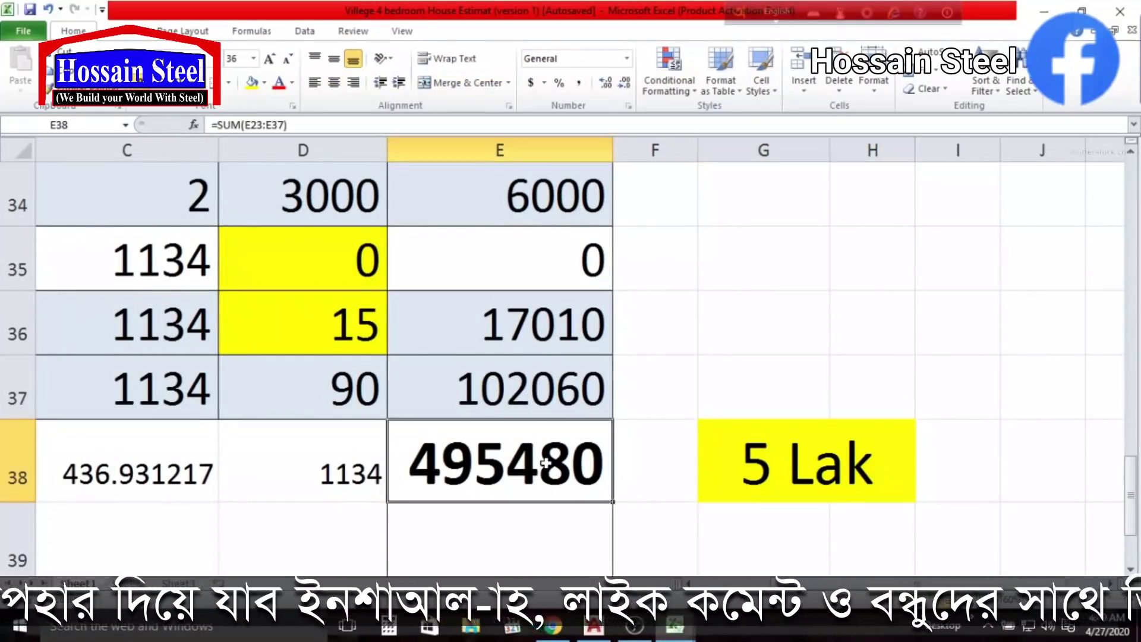
left_click(768, 473)
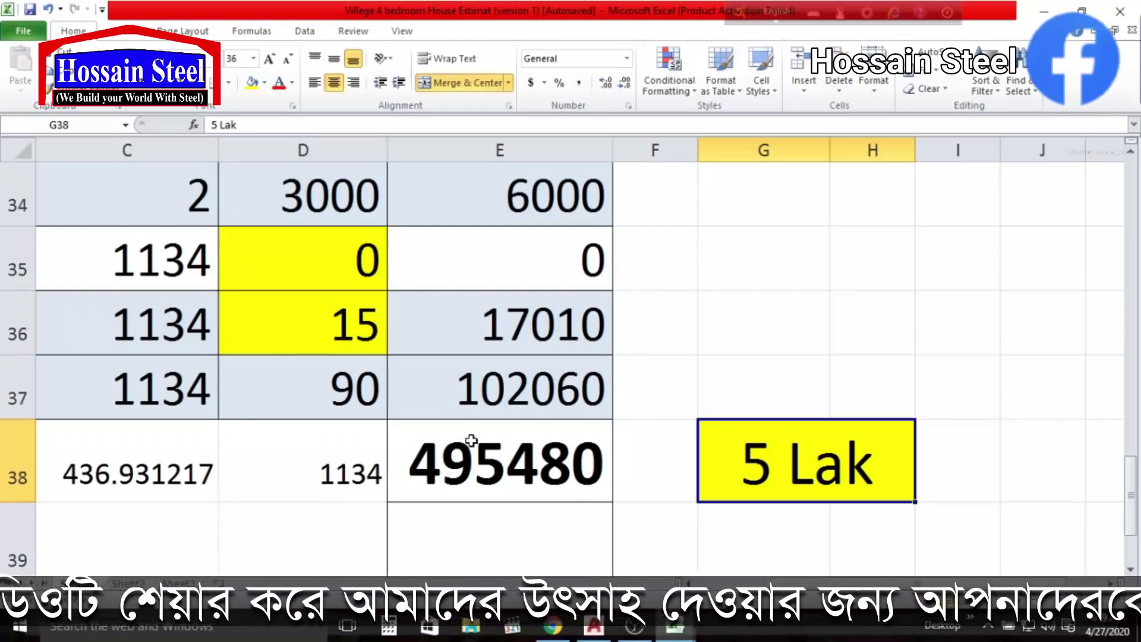
- Review the list of remaining work below the reduced estimate, from the heading in row 42 through the items in rows 43 to 45
scroll(553, 356, "left", 1)
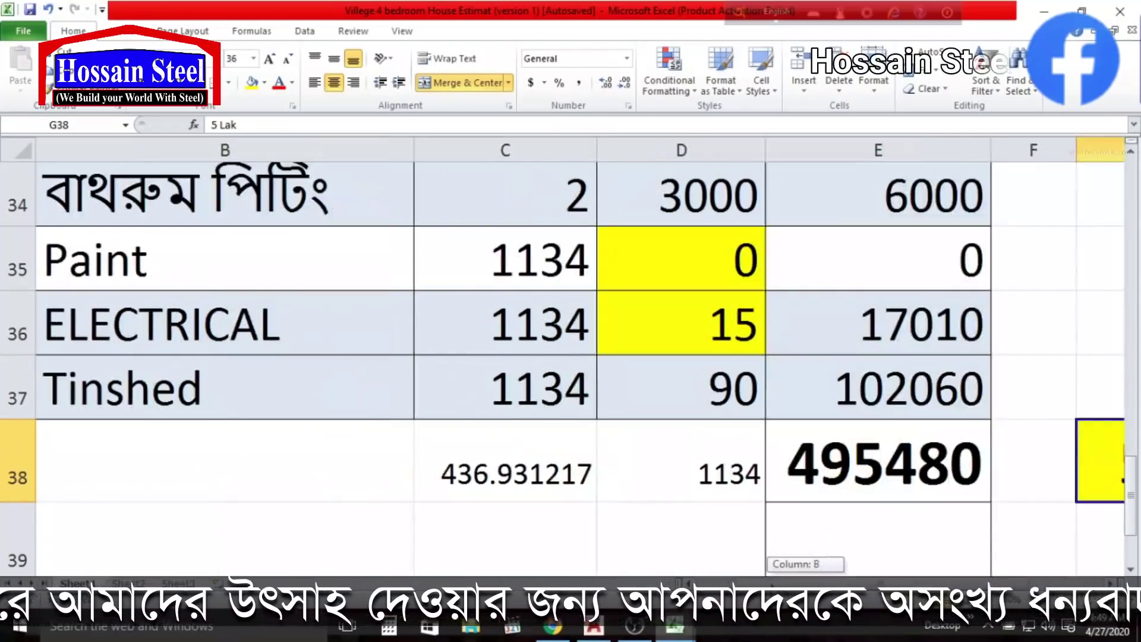
scroll(748, 538, "down", 1)
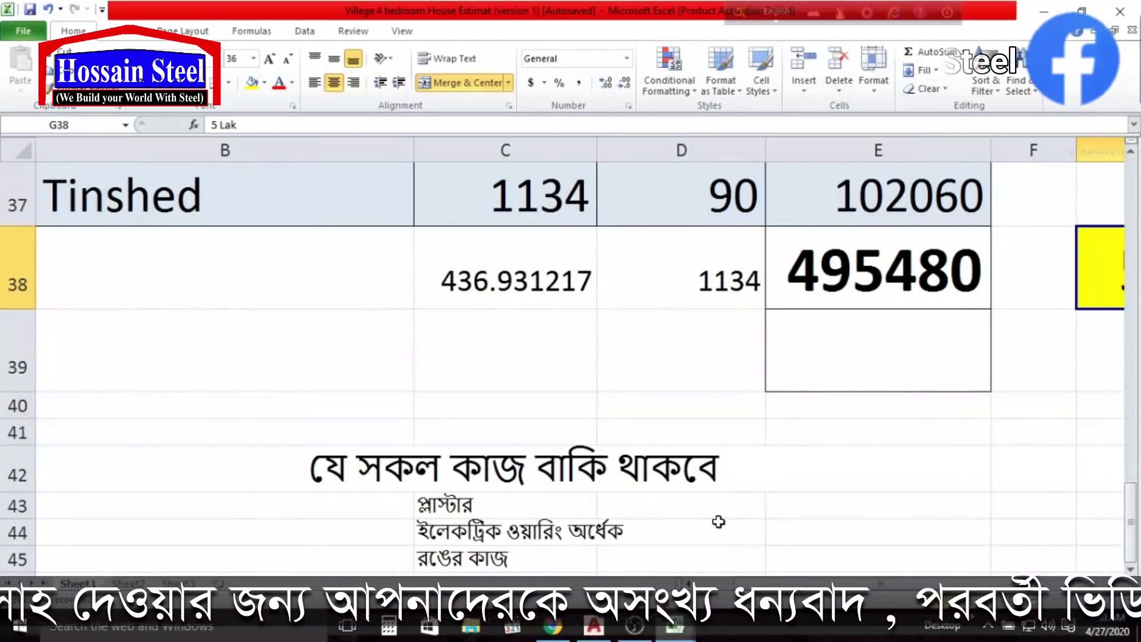
scroll(719, 521, "down", 1)
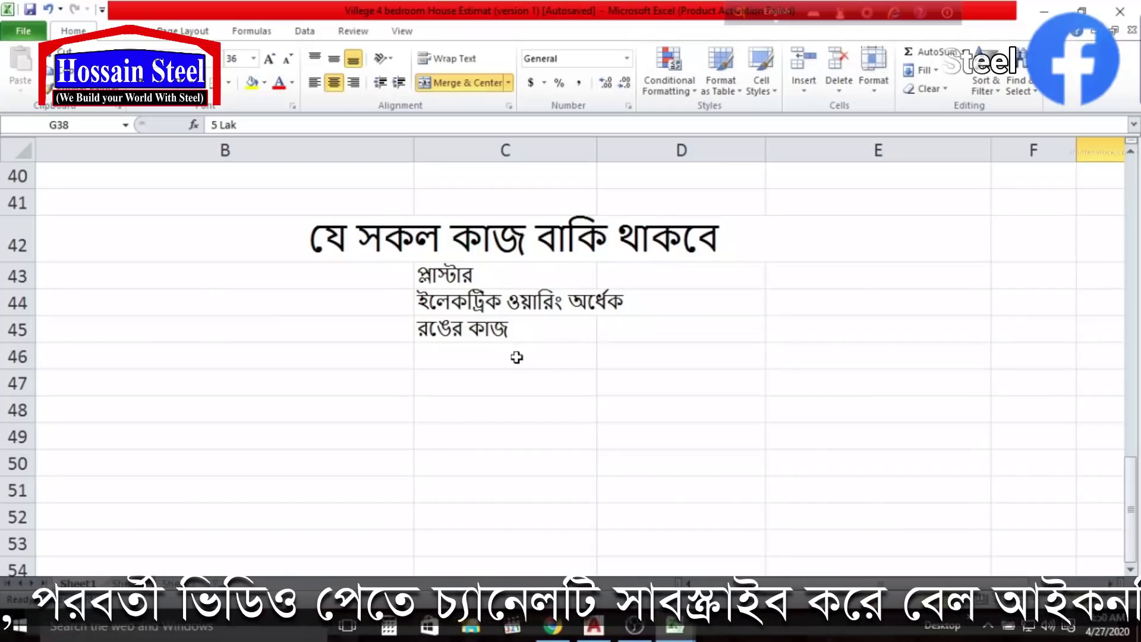
left_click(485, 241)
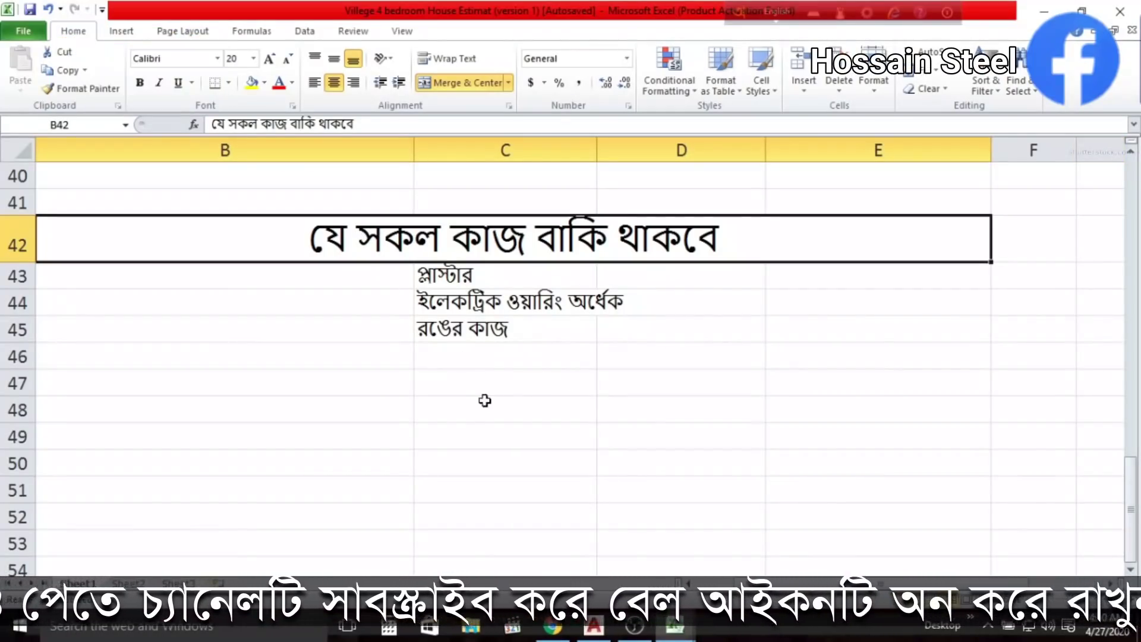
left_click(452, 330)
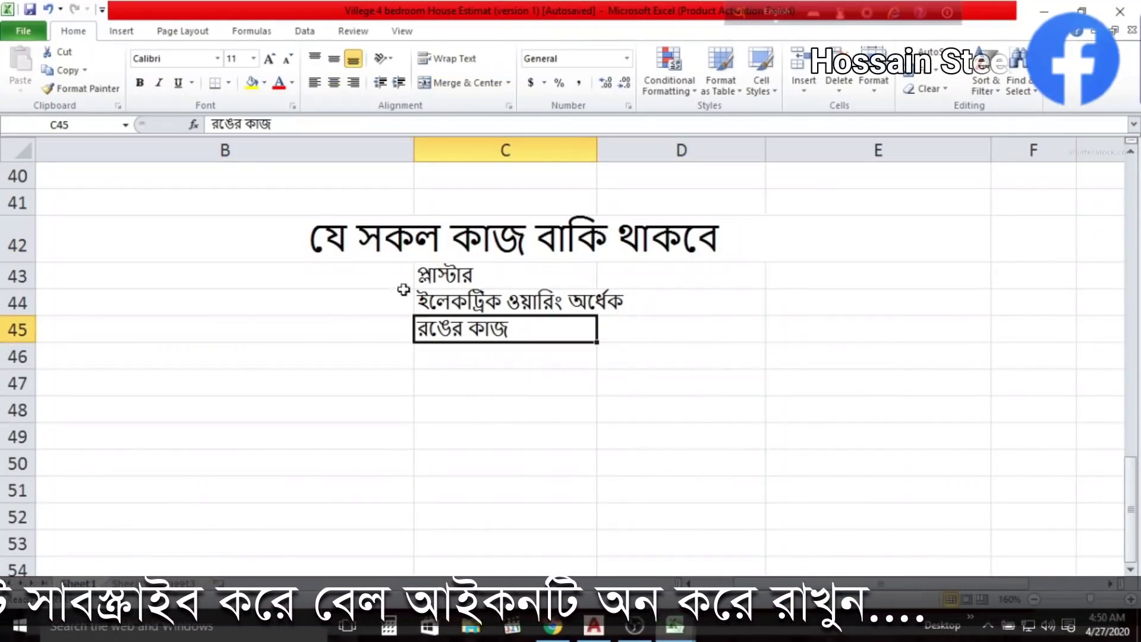
left_click(362, 249)
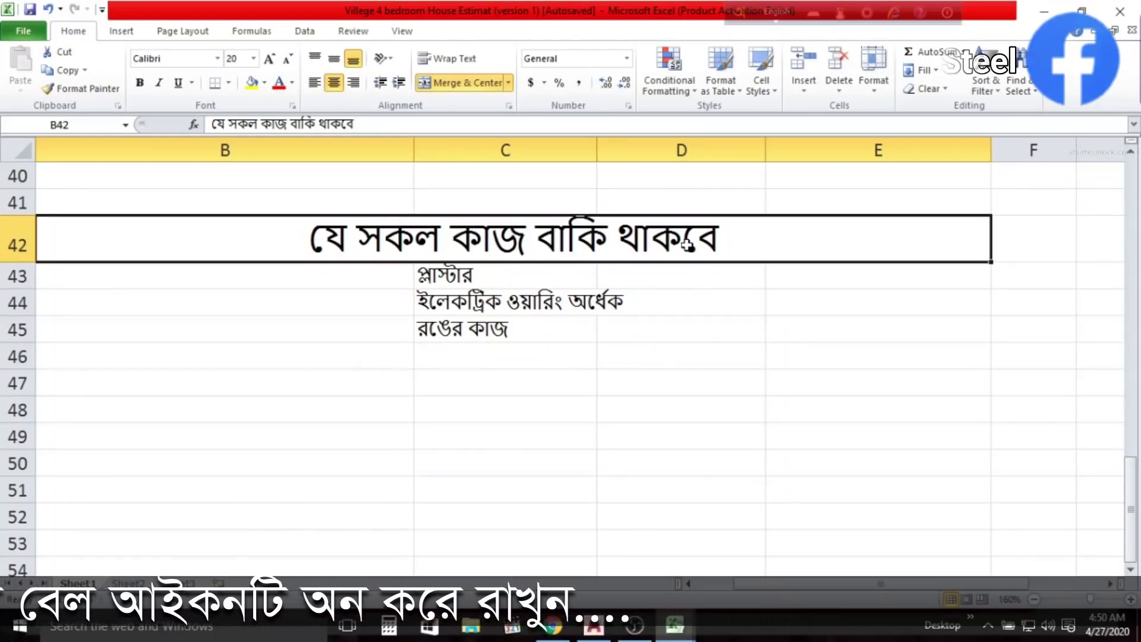
left_click(478, 279)
left_click(504, 308)
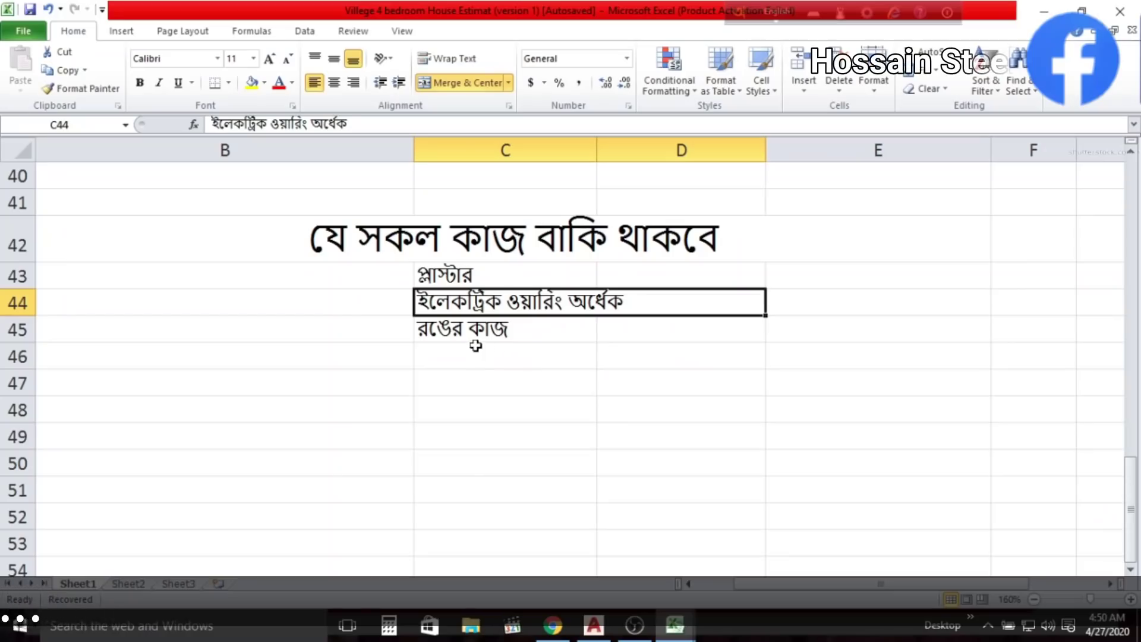
left_click(471, 340)
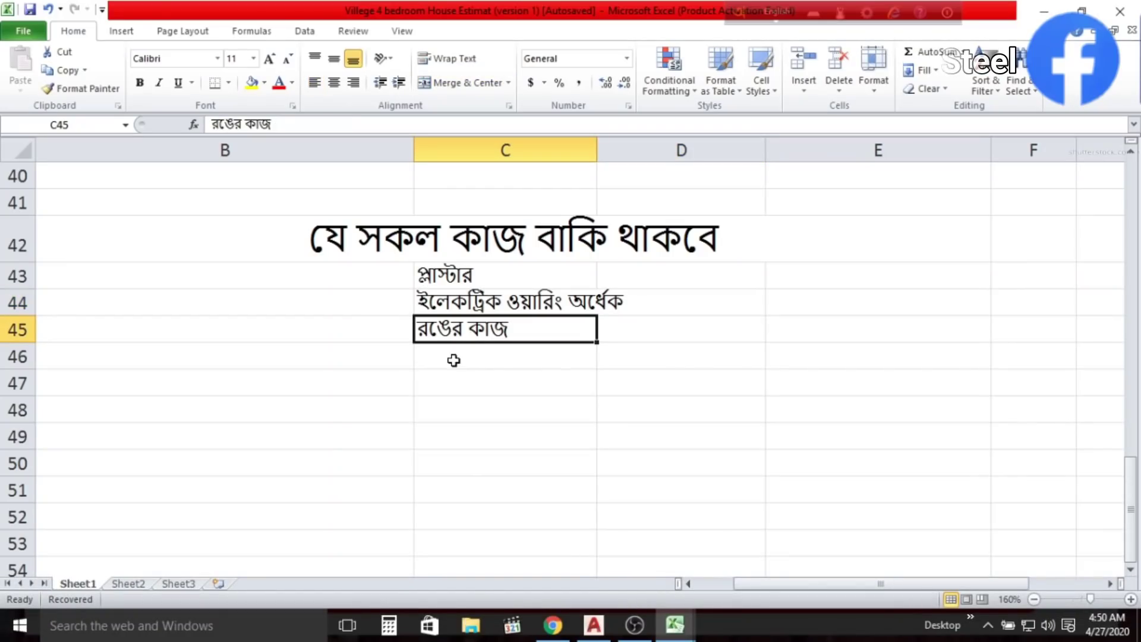
left_click(454, 360)
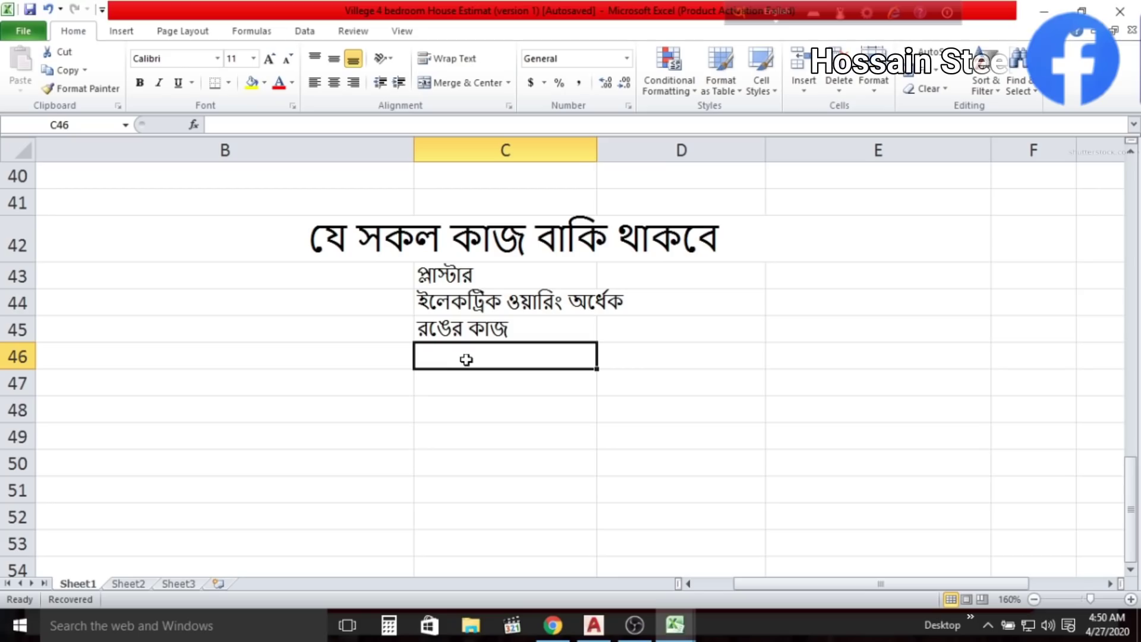
left_click(467, 389)
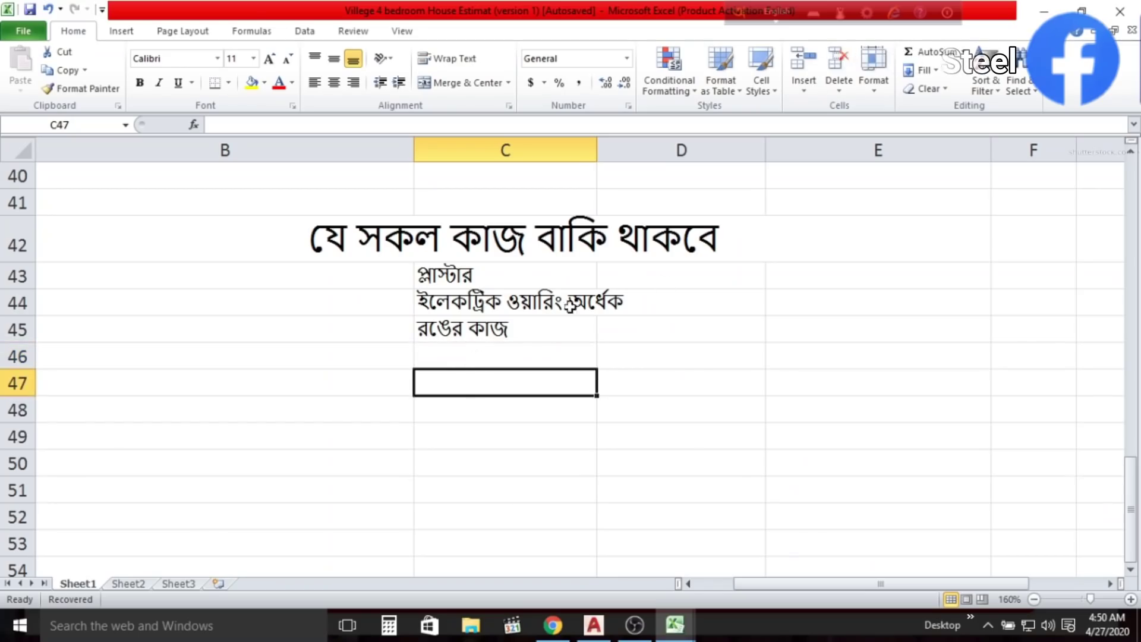
scroll(930, 291, "up", 2)
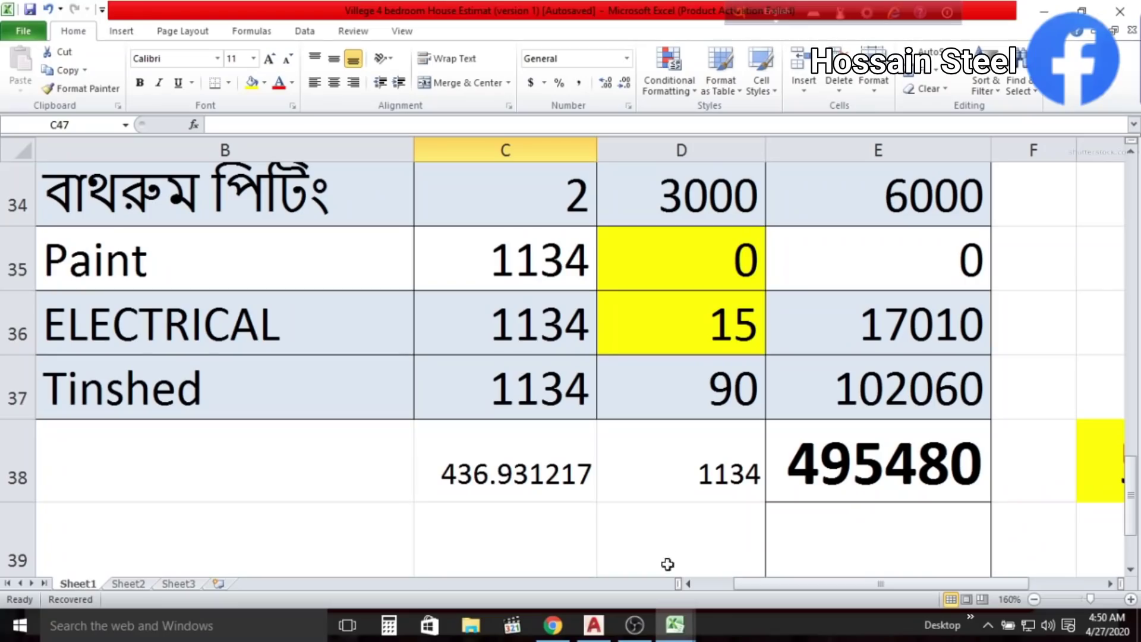
left_click_drag(798, 581, 834, 586)
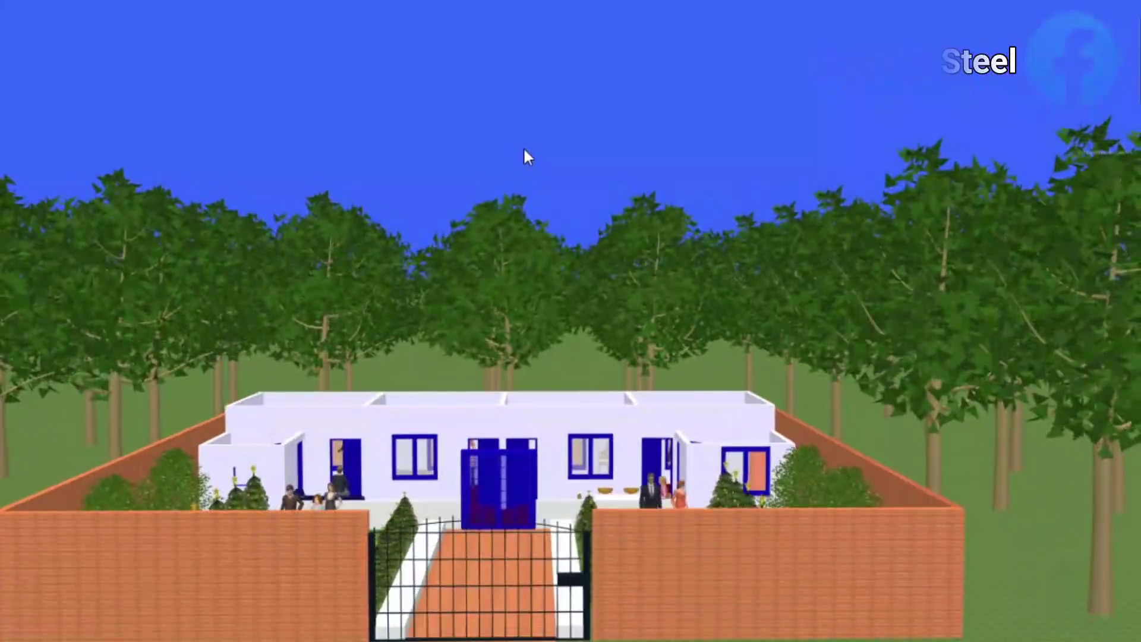
left_click_drag(525, 155, 394, 387)
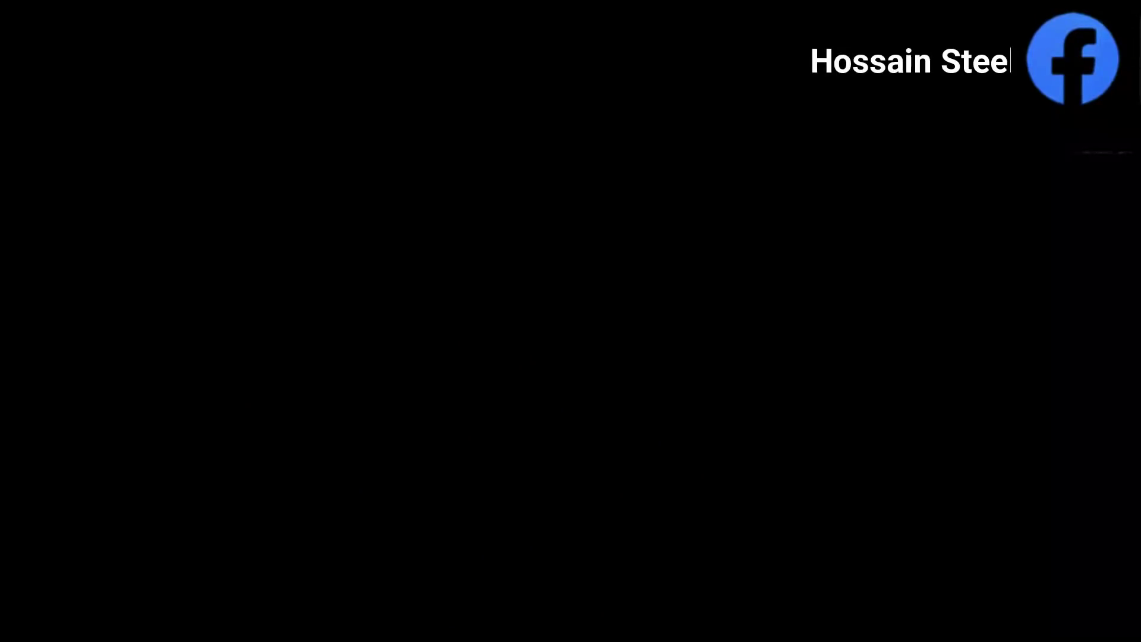